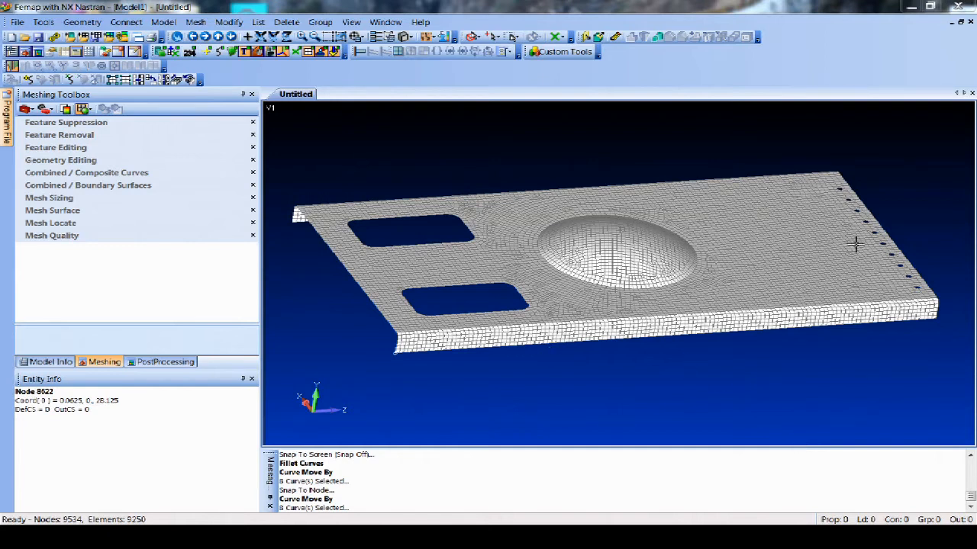
Turn on the display of curves on the plate model.
{"action": "middle_click_drag", "start_coordinate": [693, 326], "coordinate": [672, 336]}
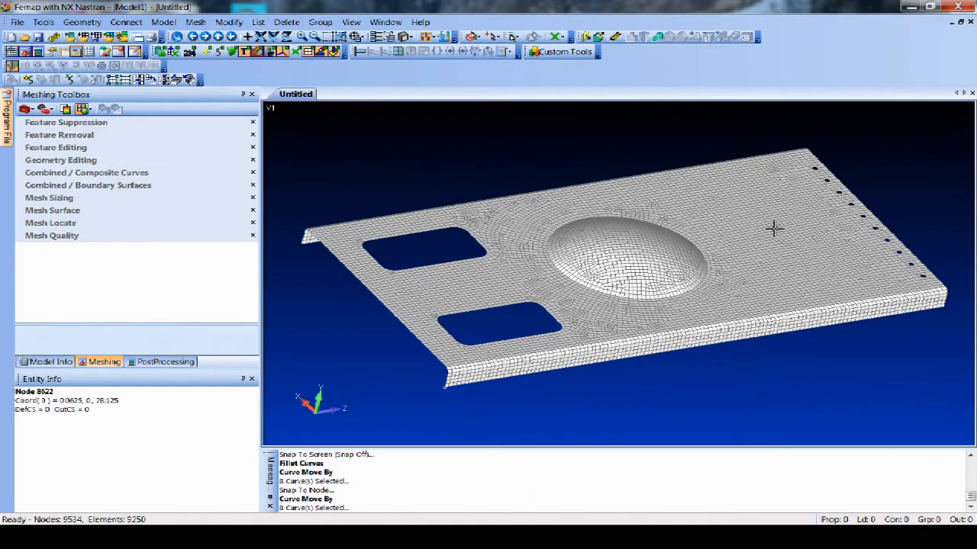
{"action": "middle_click_drag", "start_coordinate": [803, 330], "coordinate": [683, 258]}
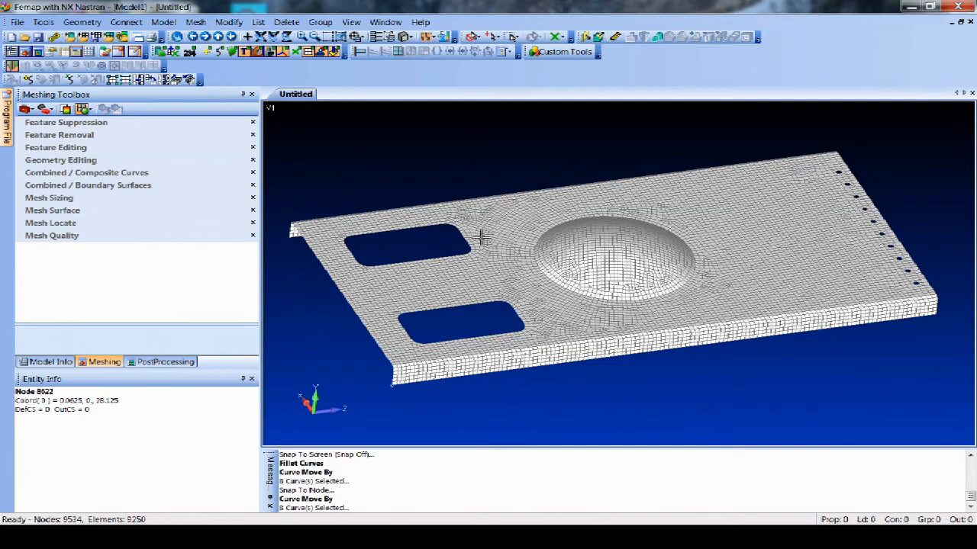
{"action": "mouse_move", "coordinate": [544, 289]}
{"action": "middle_mouse_down"}
{"action": "mouse_move", "coordinate": [534, 310]}
{"action": "mouse_move", "coordinate": [551, 282]}
{"action": "middle_mouse_up"}
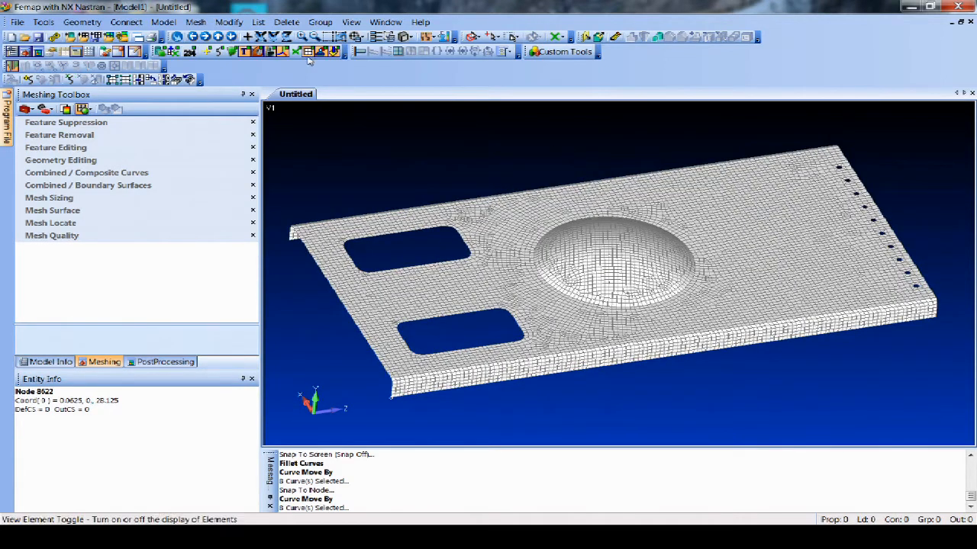
{"action": "left_click", "coordinate": [219, 52]}
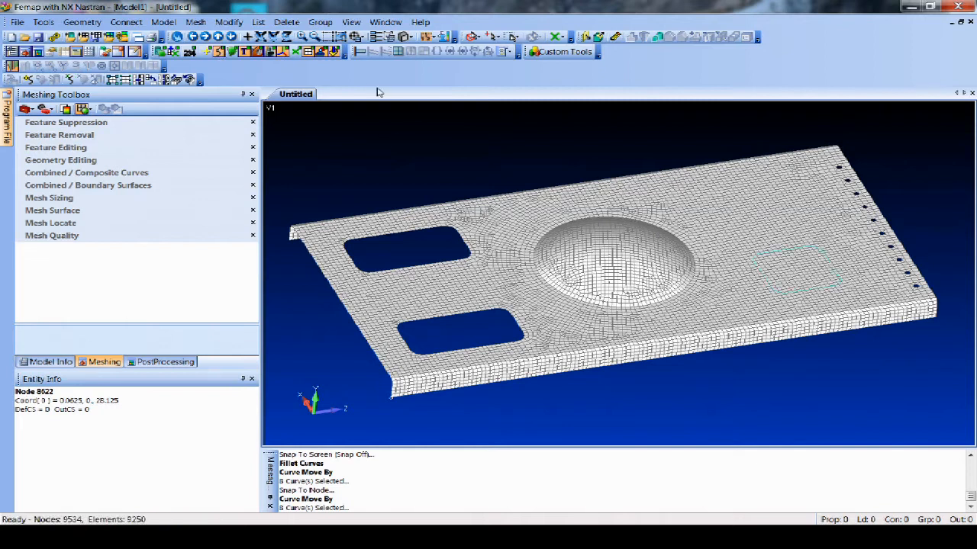
Highlight a single curve of the rounded-rectangle outline with its ID using Show Entities.
{"action": "left_click", "coordinate": [386, 21]}
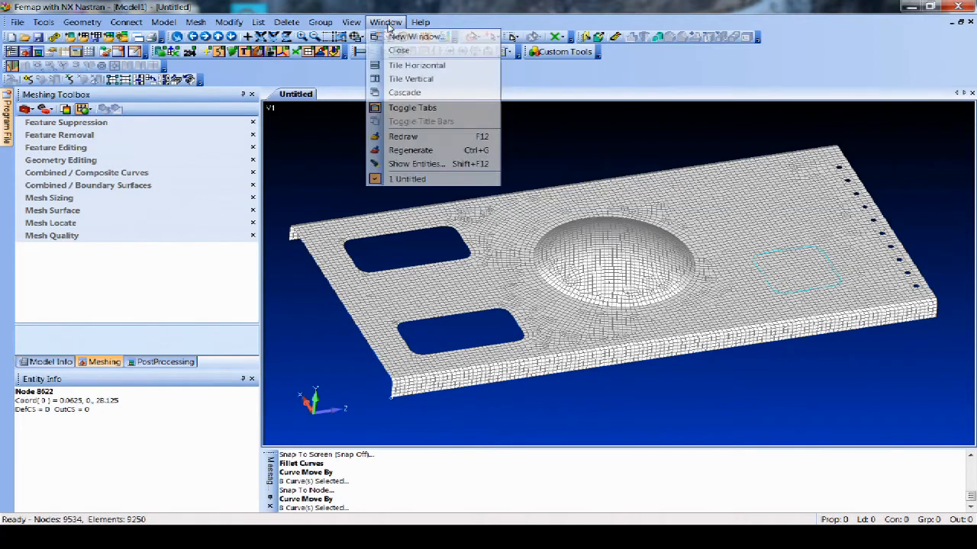
{"action": "left_click", "coordinate": [416, 164]}
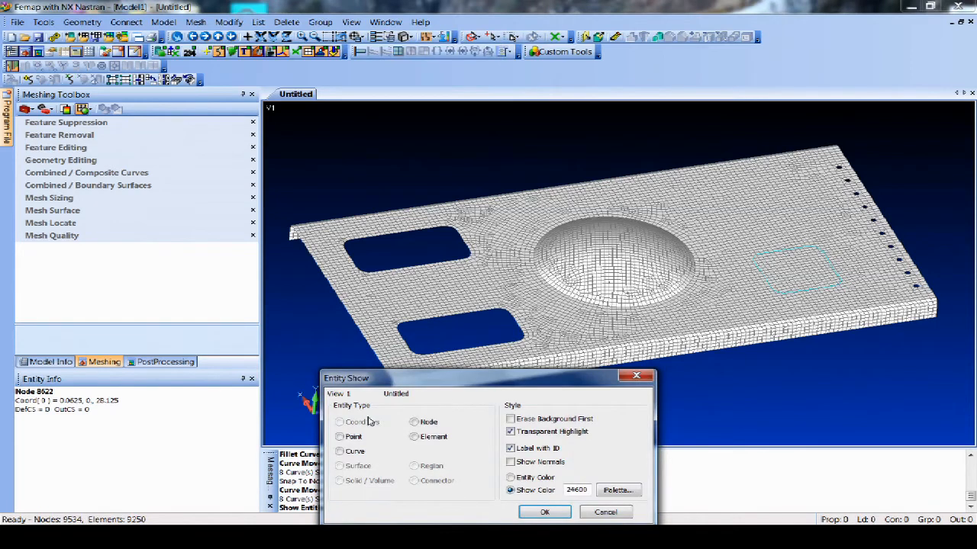
{"action": "left_click", "coordinate": [349, 454]}
{"action": "left_click", "coordinate": [543, 511]}
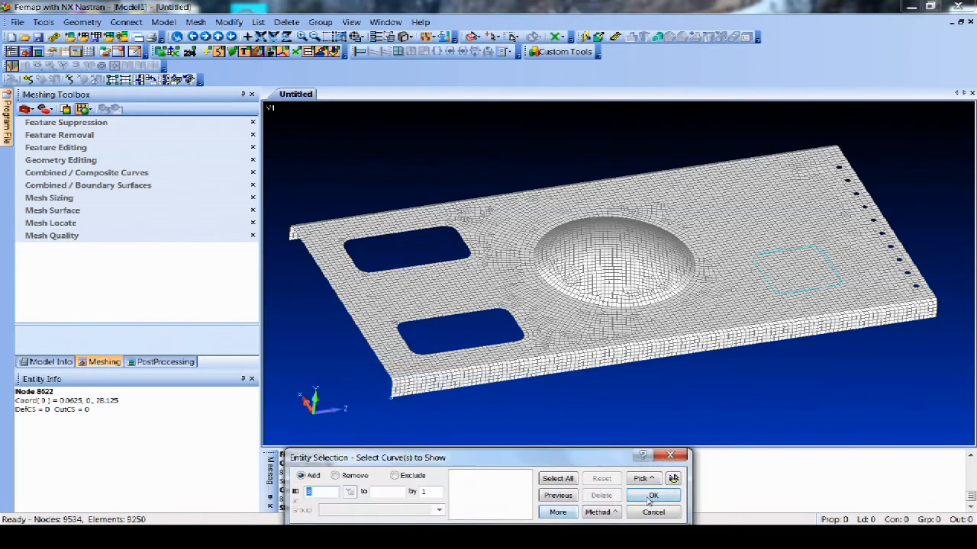
{"action": "left_click", "coordinate": [647, 498]}
{"action": "scroll", "coordinate": [719, 352], "scroll_direction": "up", "scroll_amount": 5}
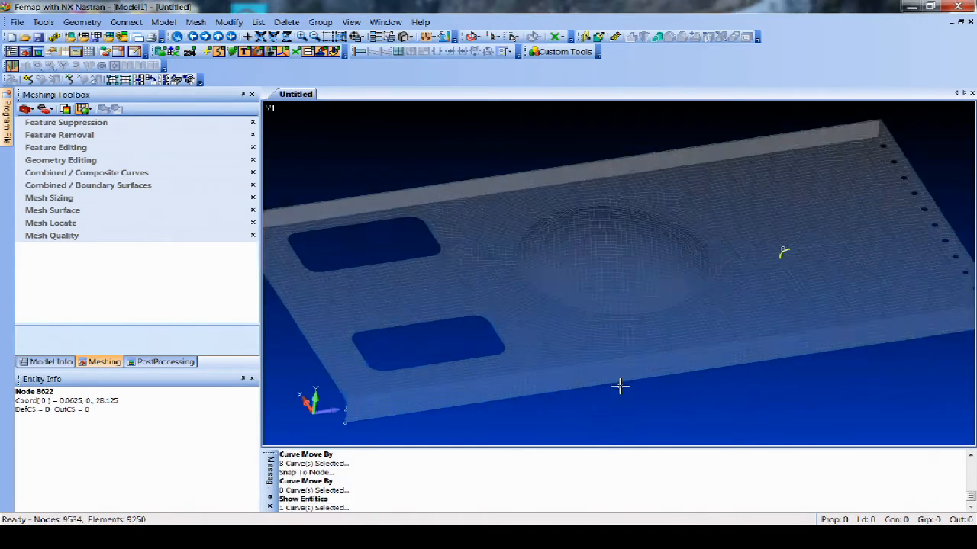
Highlight all curves of the rounded-rectangle outline with their IDs using Show Entities, and regenerate the view.
{"action": "right_click", "coordinate": [519, 198]}
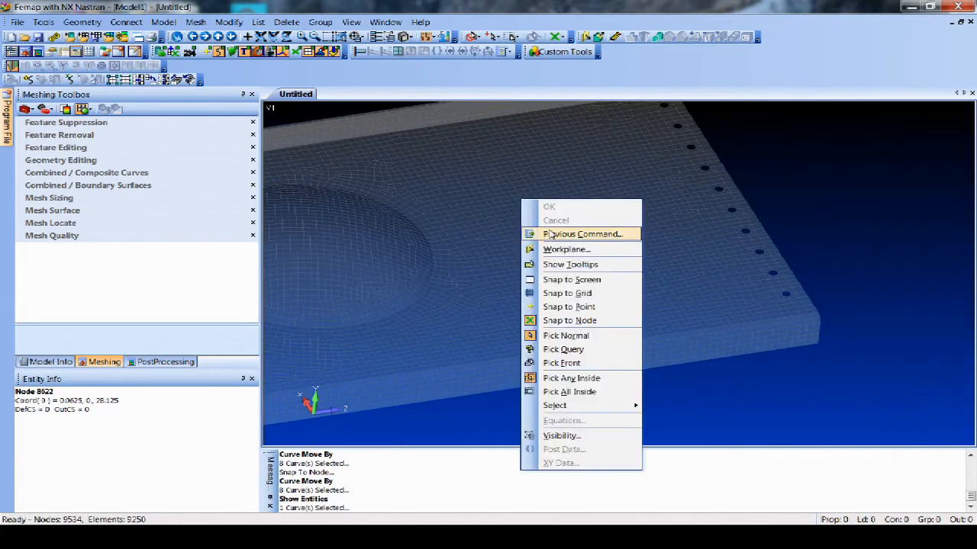
{"action": "left_click", "coordinate": [550, 235]}
{"action": "left_click", "coordinate": [542, 512]}
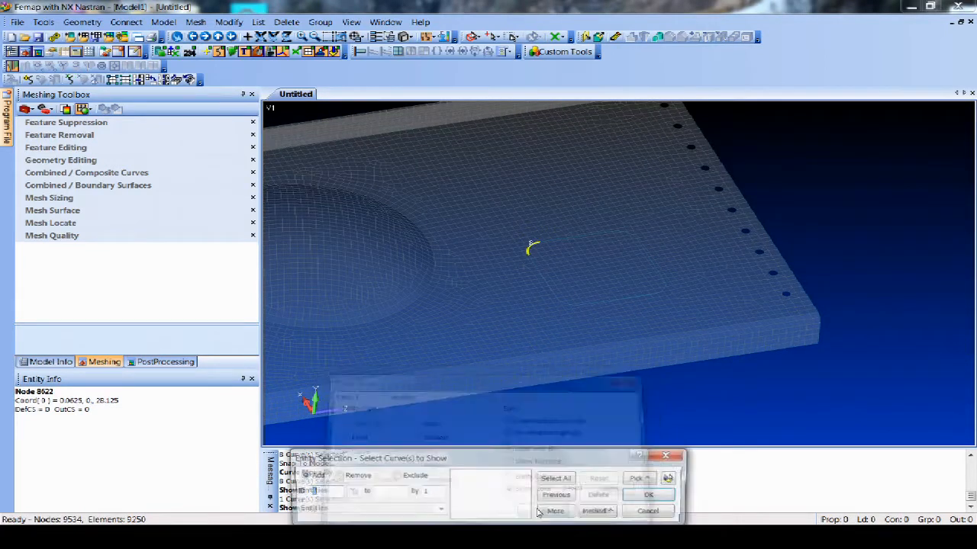
{"action": "left_click", "coordinate": [557, 477]}
{"action": "left_click", "coordinate": [647, 498]}
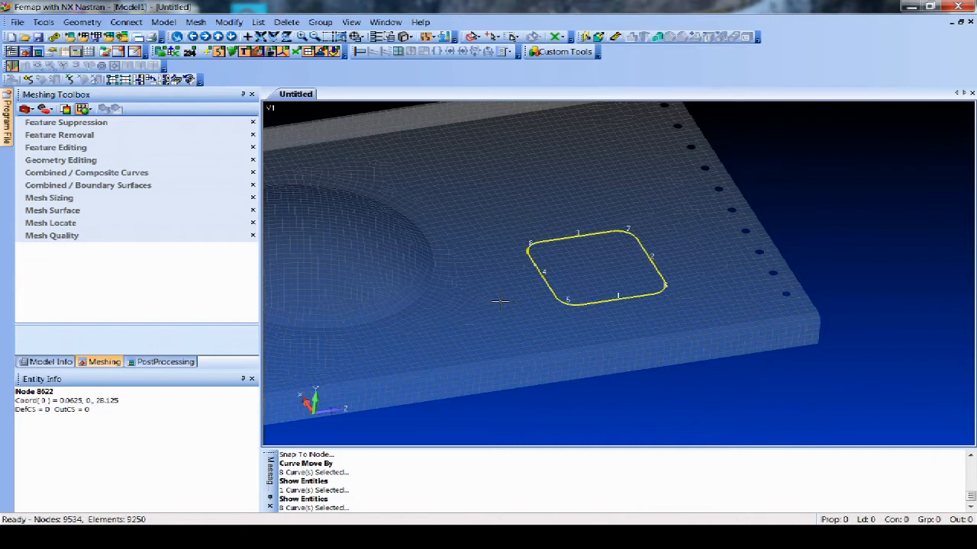
{"action": "key", "text": "ctrl+g"}
Start a surface from mesh and box-select the plate elements covering and surrounding the rounded-rectangle outline.
{"action": "middle_click_drag", "start_coordinate": [545, 307], "coordinate": [388, 170]}
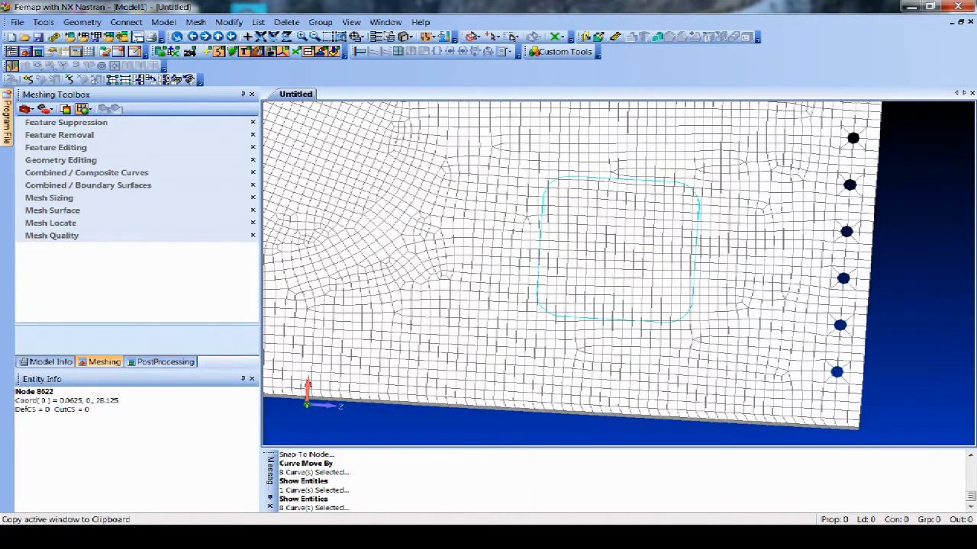
{"action": "left_click", "coordinate": [82, 22]}
{"action": "mouse_move", "coordinate": [96, 148]}
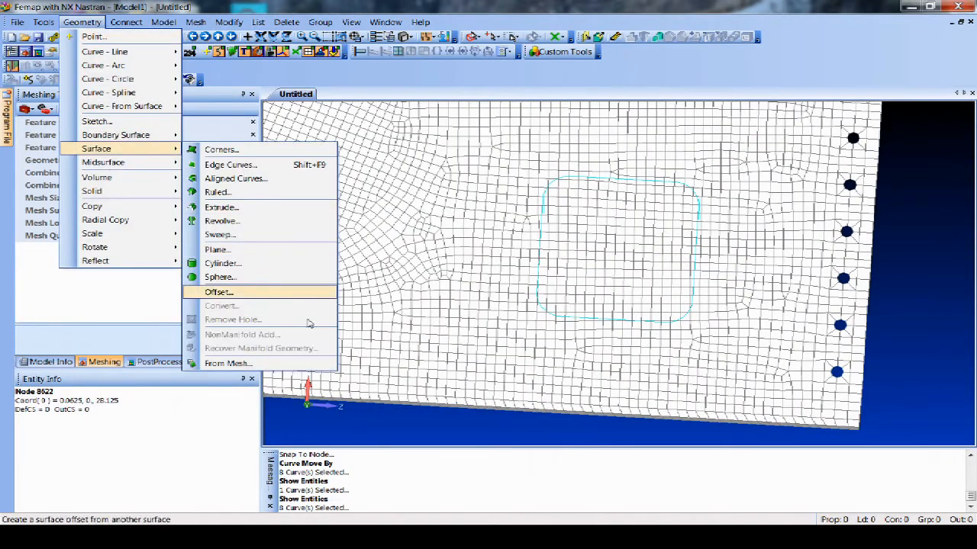
{"action": "left_click", "coordinate": [227, 363]}
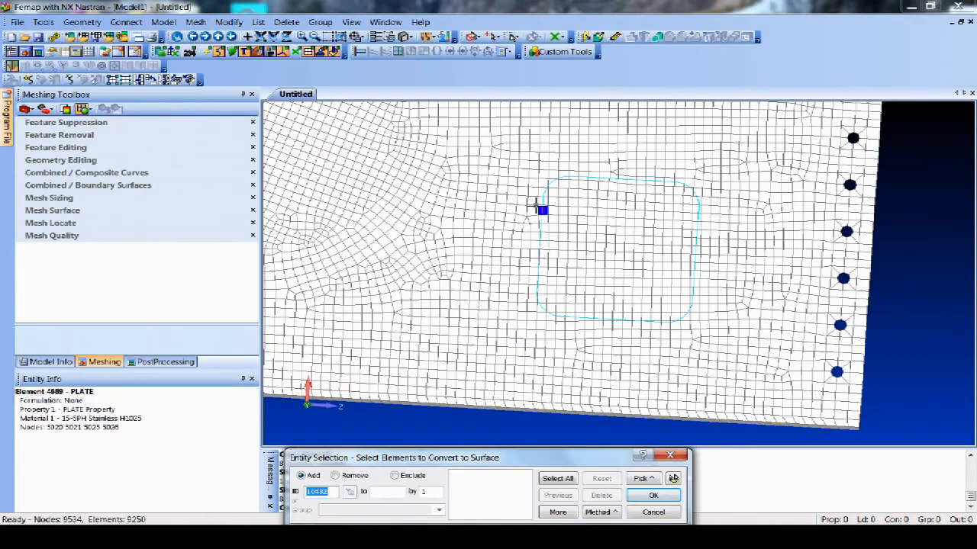
{"action": "left_click_drag", "start_coordinate": [496, 142], "coordinate": [710, 364]}
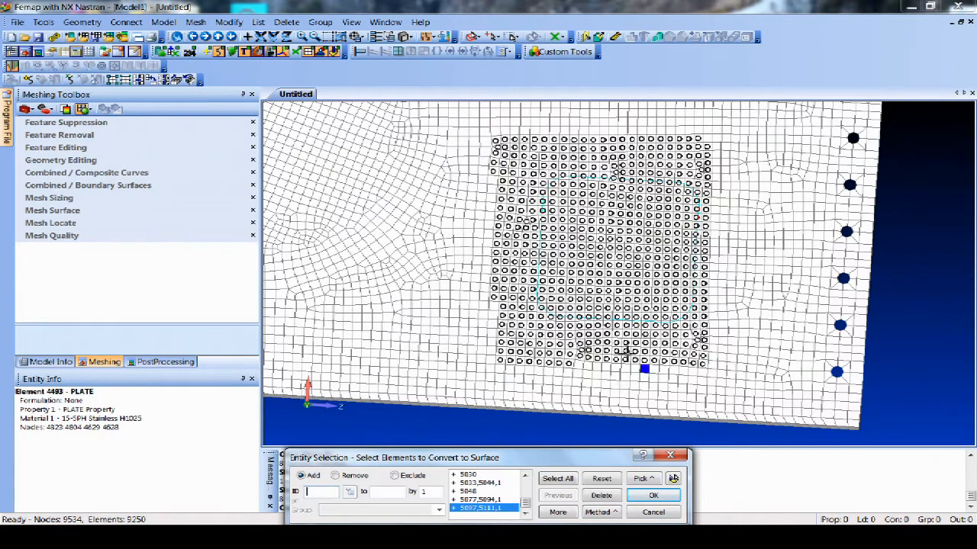
Add the missing elements along the lower part of the selection's left edge to square off that side.
{"action": "left_click", "coordinate": [493, 306]}
{"action": "left_click", "coordinate": [493, 316]}
{"action": "left_click", "coordinate": [492, 325]}
{"action": "left_click", "coordinate": [493, 334]}
{"action": "left_click", "coordinate": [492, 344]}
{"action": "left_click", "coordinate": [491, 352]}
{"action": "left_click", "coordinate": [490, 360]}
Add the missing elements along the selection's bottom row and at its upper-right corner.
{"action": "left_click", "coordinate": [578, 365]}
{"action": "left_click", "coordinate": [597, 367]}
{"action": "left_click", "coordinate": [588, 366]}
{"action": "left_click", "coordinate": [606, 367]}
{"action": "left_click_drag", "start_coordinate": [607, 361], "coordinate": [699, 374], "text": "shift"}
{"action": "left_click", "coordinate": [702, 373]}
{"action": "left_click", "coordinate": [704, 144]}
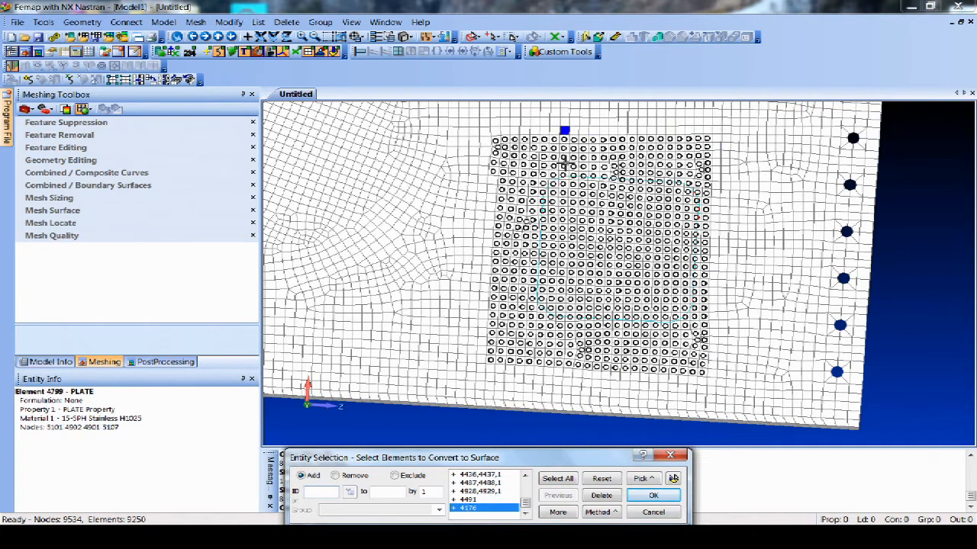
Remove the five protruding elements at the upper-left edge from the element selection.
{"action": "left_click", "coordinate": [361, 475]}
{"action": "left_click", "coordinate": [496, 139]}
{"action": "left_click", "coordinate": [494, 148]}
{"action": "left_click", "coordinate": [494, 155]}
{"action": "left_click", "coordinate": [492, 162]}
{"action": "left_click", "coordinate": [492, 170]}
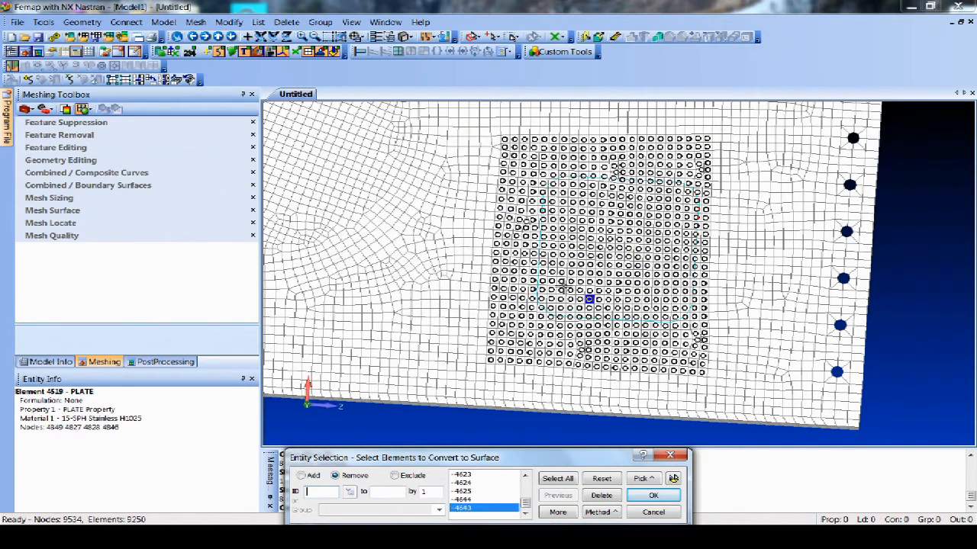
Create a surface from the selected elements with Delete Mesh enabled, and turn on surface display.
{"action": "left_click", "coordinate": [656, 496]}
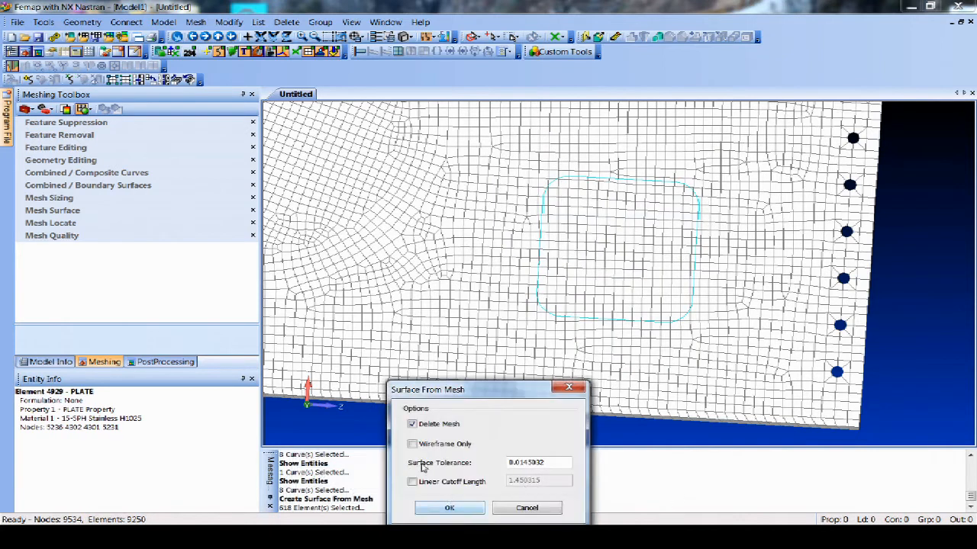
{"action": "left_click", "coordinate": [450, 509]}
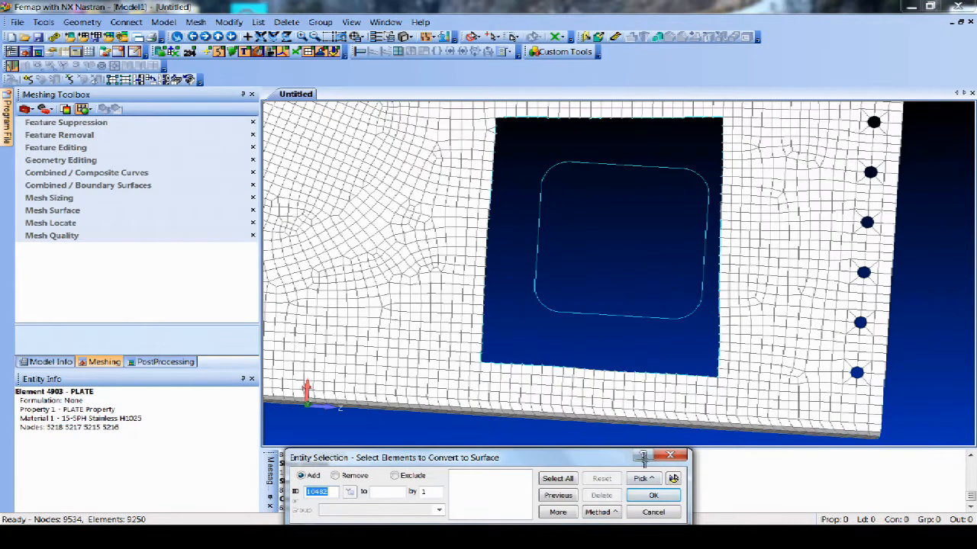
{"action": "left_click", "coordinate": [657, 513]}
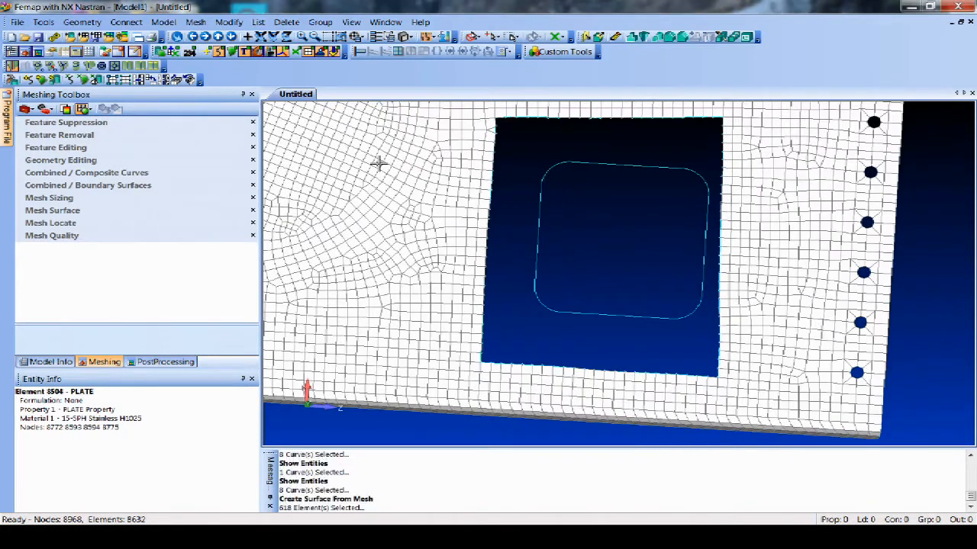
{"action": "left_click", "coordinate": [229, 51]}
{"action": "middle_click_drag", "start_coordinate": [523, 312], "coordinate": [586, 289]}
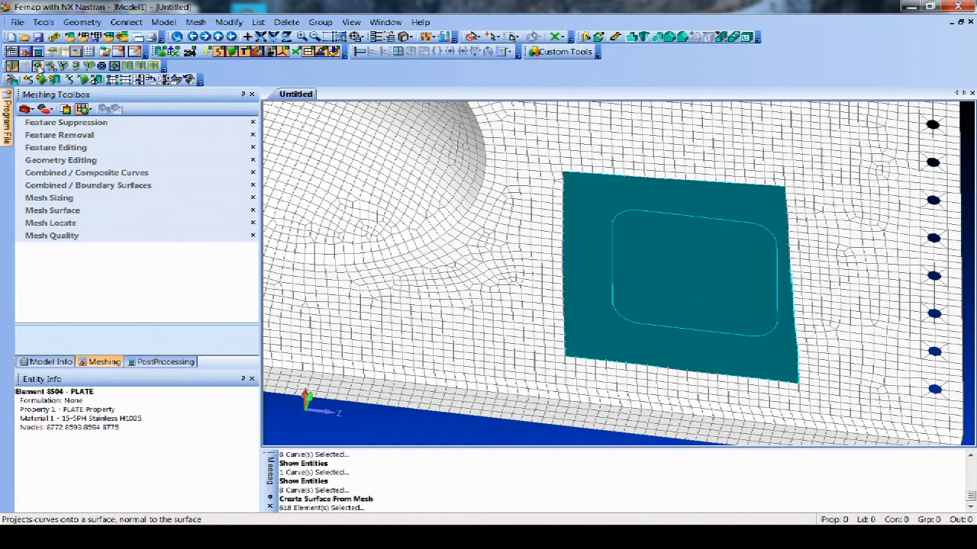
Project the eight rounded-rectangle curves onto the new surface, normal to it.
{"action": "left_click", "coordinate": [42, 66]}
{"action": "double_click", "coordinate": [631, 261]}
{"action": "left_click", "coordinate": [625, 263]}
{"action": "left_click", "coordinate": [629, 296]}
{"action": "left_click", "coordinate": [673, 319]}
{"action": "left_click", "coordinate": [750, 330]}
{"action": "left_click", "coordinate": [763, 290]}
{"action": "left_click", "coordinate": [756, 236]}
{"action": "left_click", "coordinate": [713, 224]}
{"action": "left_click", "coordinate": [647, 228]}
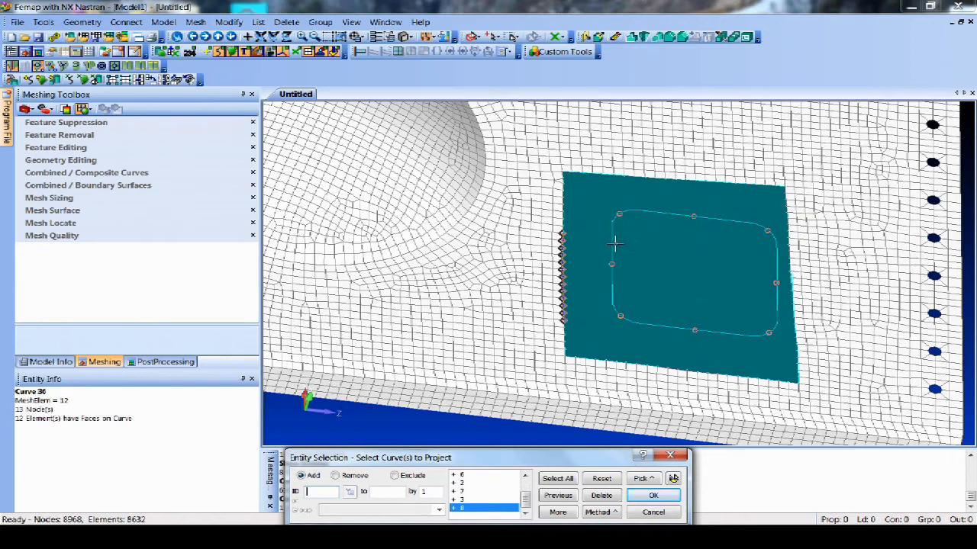
{"action": "left_click", "coordinate": [650, 496]}
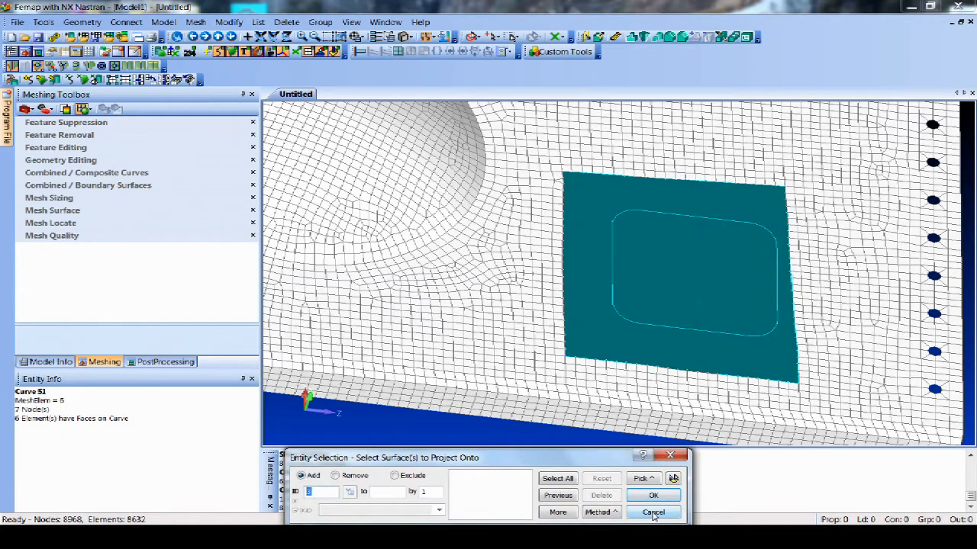
{"action": "left_click", "coordinate": [654, 513]}
Delete the inner surface enclosed by the projected rounded-rectangle curves to open the cutout.
{"action": "left_click", "coordinate": [287, 21]}
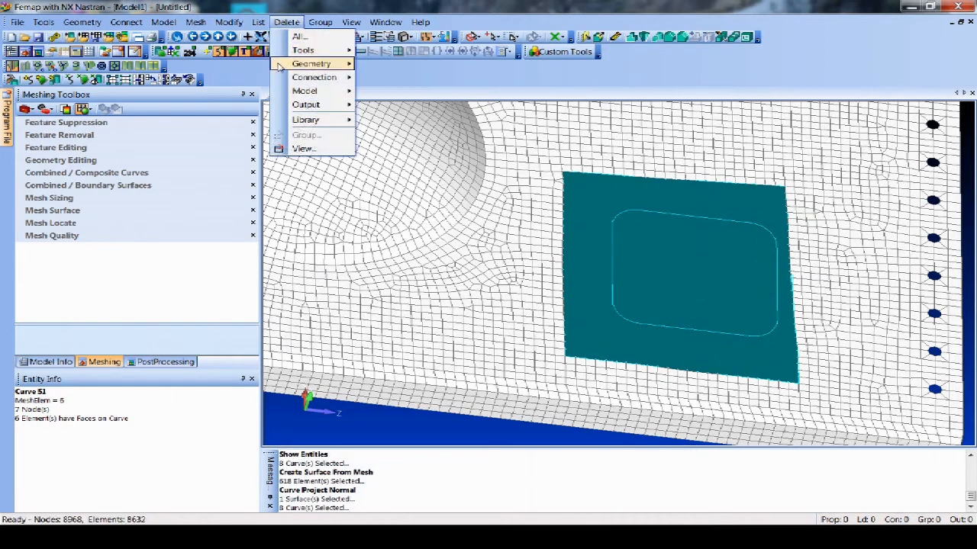
{"action": "mouse_move", "coordinate": [312, 64]}
{"action": "left_click", "coordinate": [384, 104]}
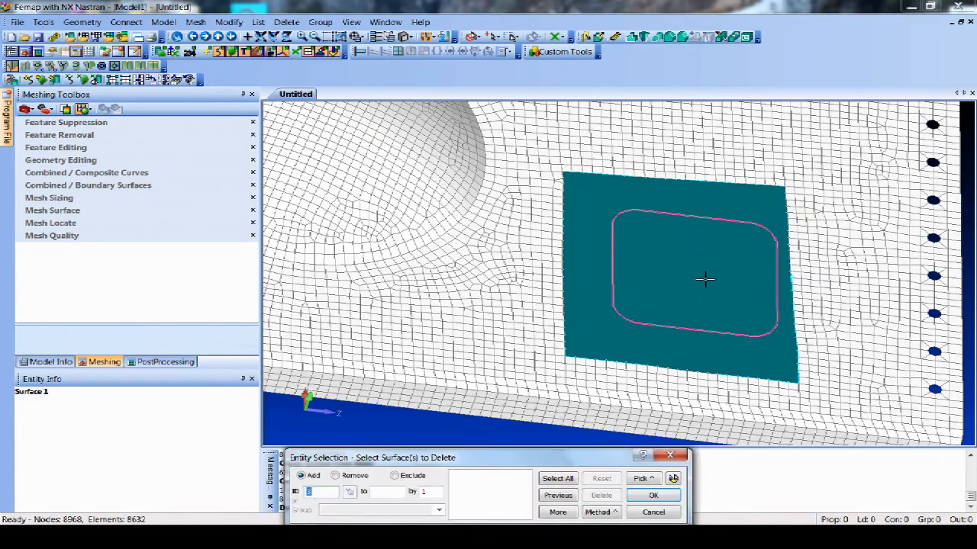
{"action": "left_click", "coordinate": [705, 279]}
{"action": "middle_click", "coordinate": [705, 279]}
{"action": "left_click", "coordinate": [560, 286]}
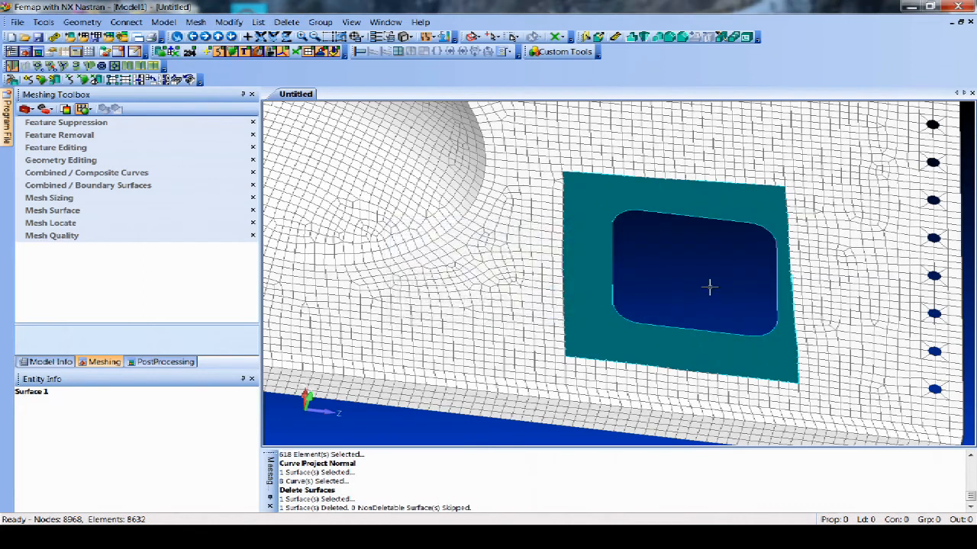
Select the eight edge curves of the new cutout with a polygon pick for setting the mesh size along curves.
{"action": "middle_click_drag", "start_coordinate": [710, 287], "coordinate": [635, 256]}
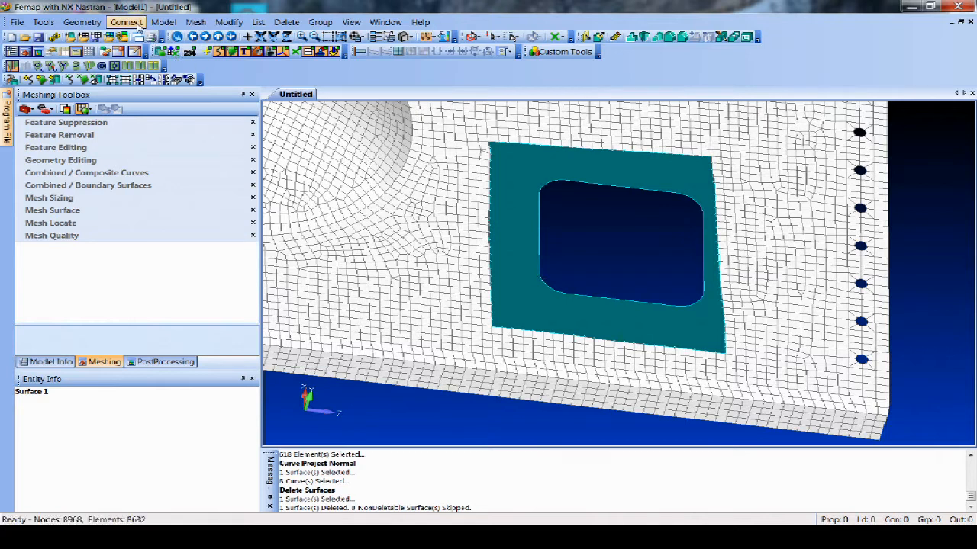
{"action": "left_click", "coordinate": [195, 21]}
{"action": "mouse_move", "coordinate": [260, 50]}
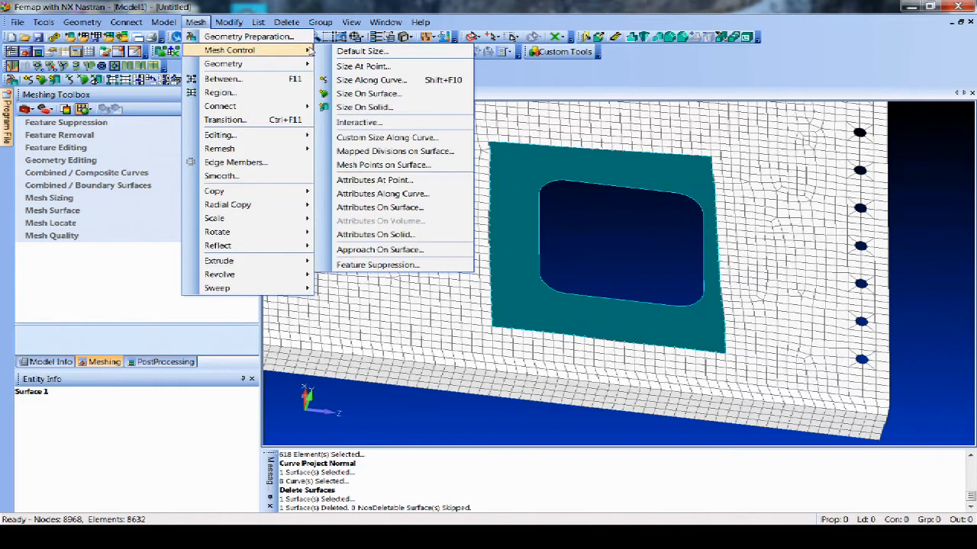
{"action": "left_click", "coordinate": [390, 79]}
{"action": "left_click", "coordinate": [525, 176], "text": "ctrl+shift"}
{"action": "left_click", "coordinate": [533, 305]}
{"action": "left_click", "coordinate": [709, 324]}
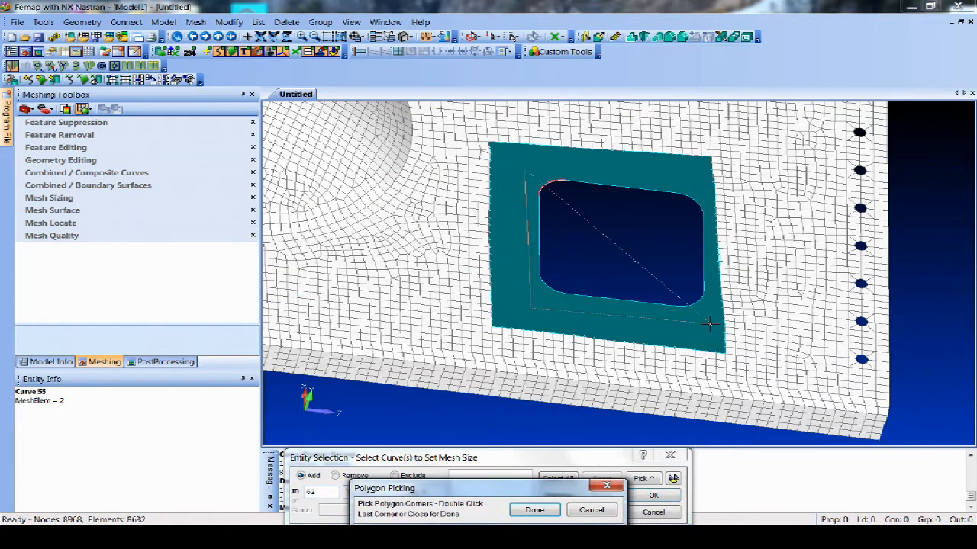
{"action": "double_click", "coordinate": [709, 200]}
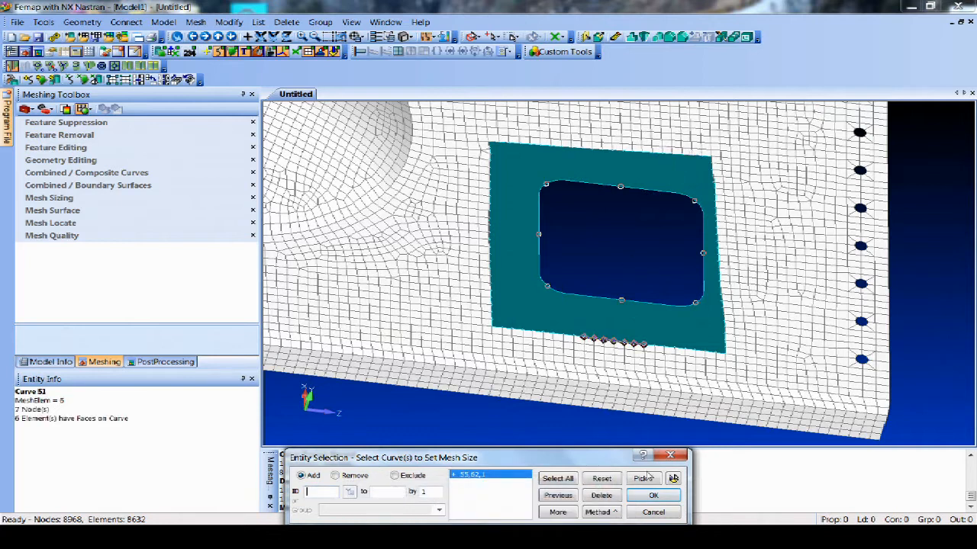
{"action": "left_click", "coordinate": [653, 495]}
Define the curves' element size by measuring the distance between two adjacent nodes on the surface's upper edge, snapping to nodes.
{"action": "left_click", "coordinate": [311, 447]}
{"action": "left_click", "coordinate": [438, 445]}
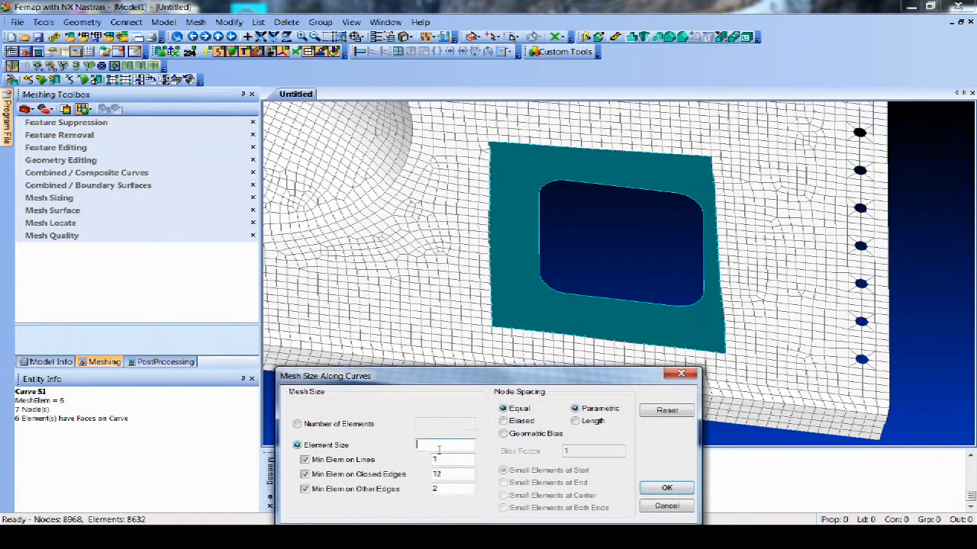
{"action": "key", "text": "ctrl+d"}
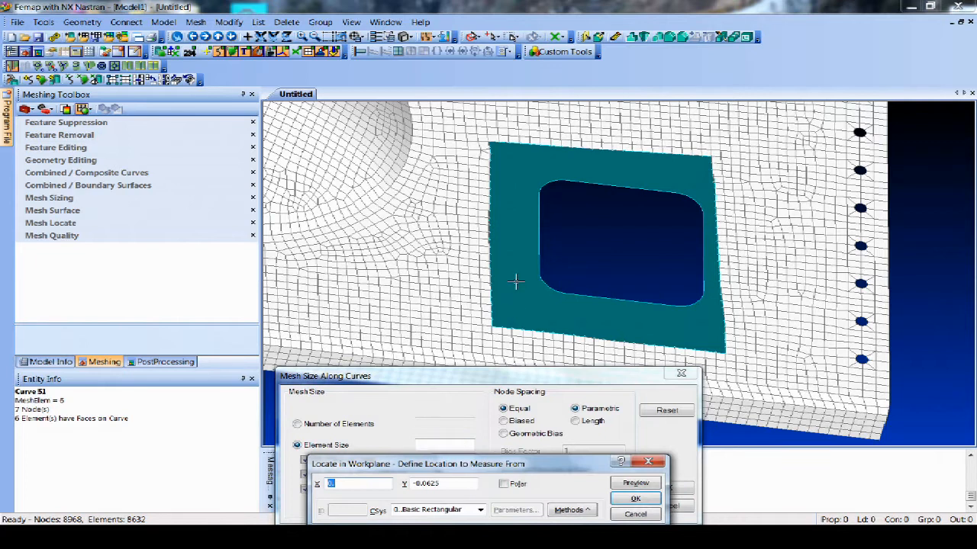
{"action": "right_click", "coordinate": [558, 138]}
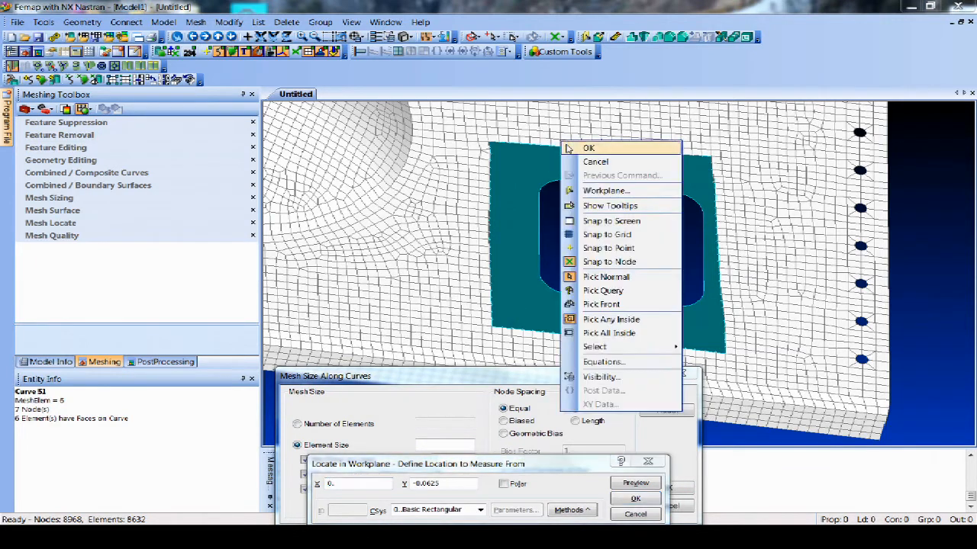
{"action": "left_click", "coordinate": [609, 259]}
{"action": "left_click", "coordinate": [574, 511]}
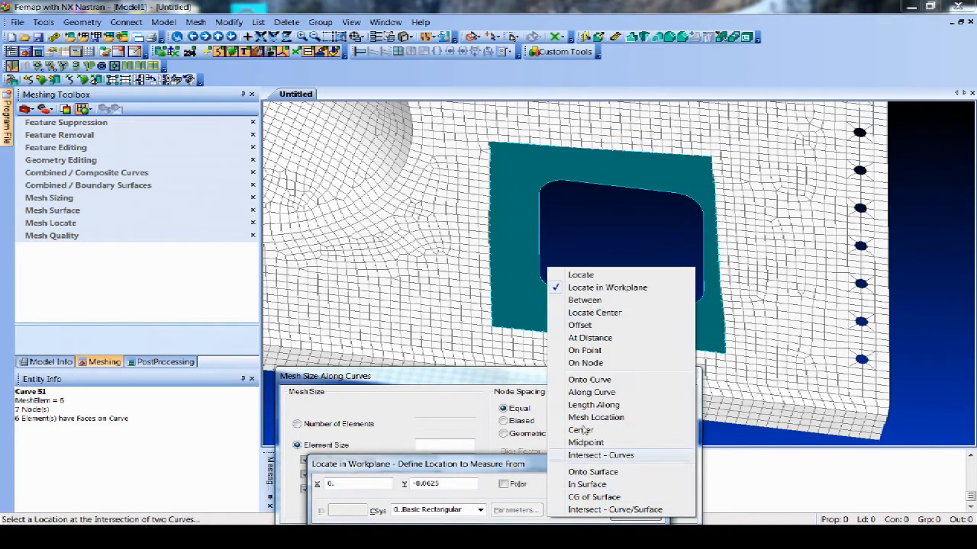
{"action": "left_click", "coordinate": [579, 276]}
{"action": "double_click", "coordinate": [571, 154]}
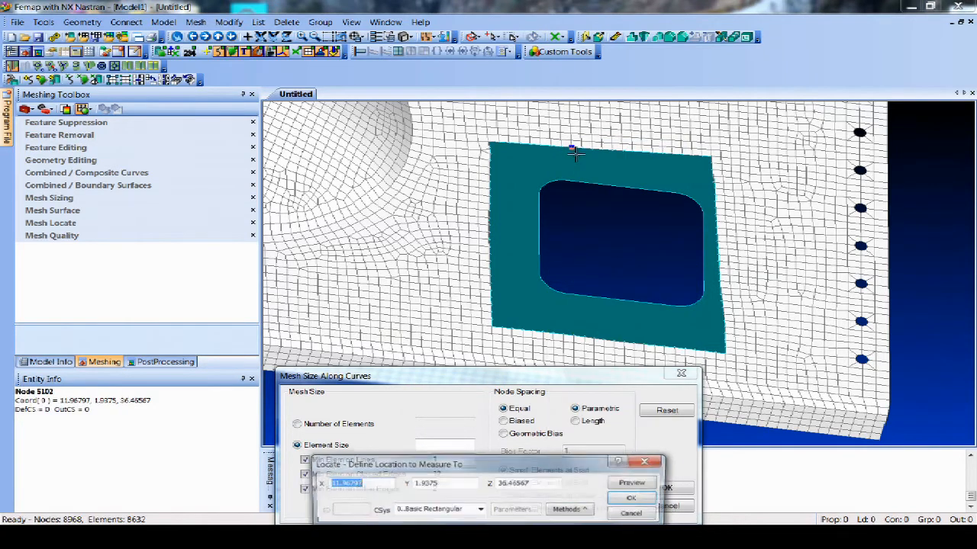
{"action": "double_click", "coordinate": [582, 154]}
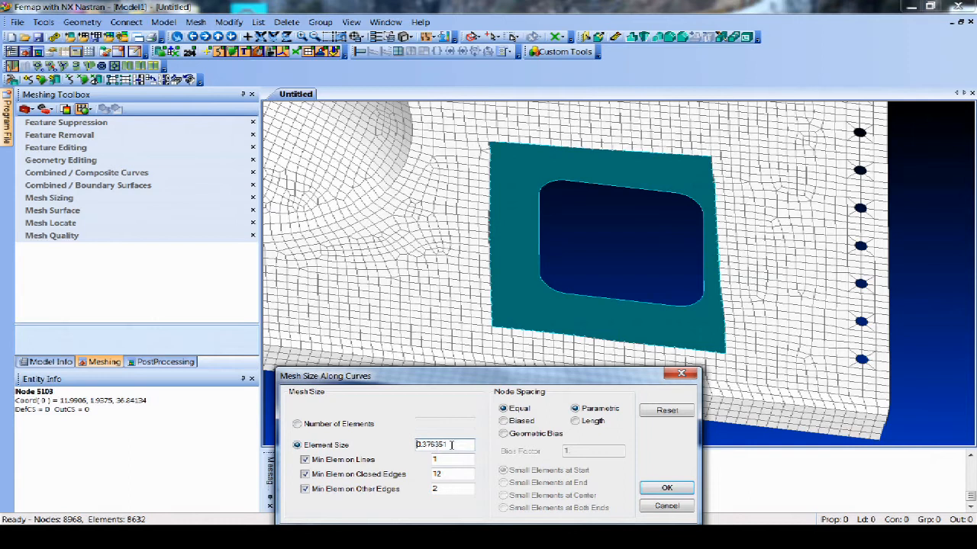
Edit the measured element size, apply it to the eight cutout curves and finish the curve sizing.
{"action": "left_click_drag", "start_coordinate": [420, 445], "coordinate": [412, 451]}
{"action": "key", "text": "BackSpace"}
{"action": "key", "text": "Return"}
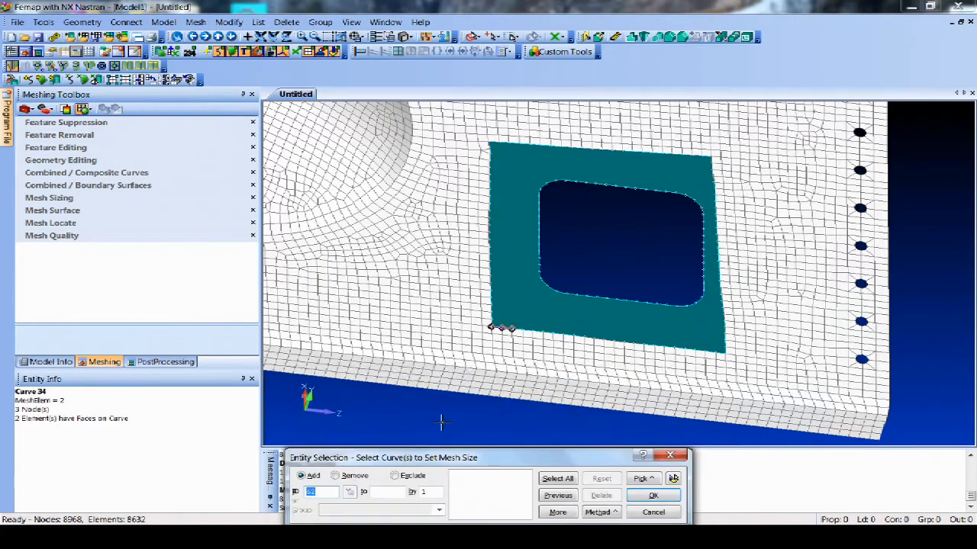
{"action": "left_click", "coordinate": [653, 513]}
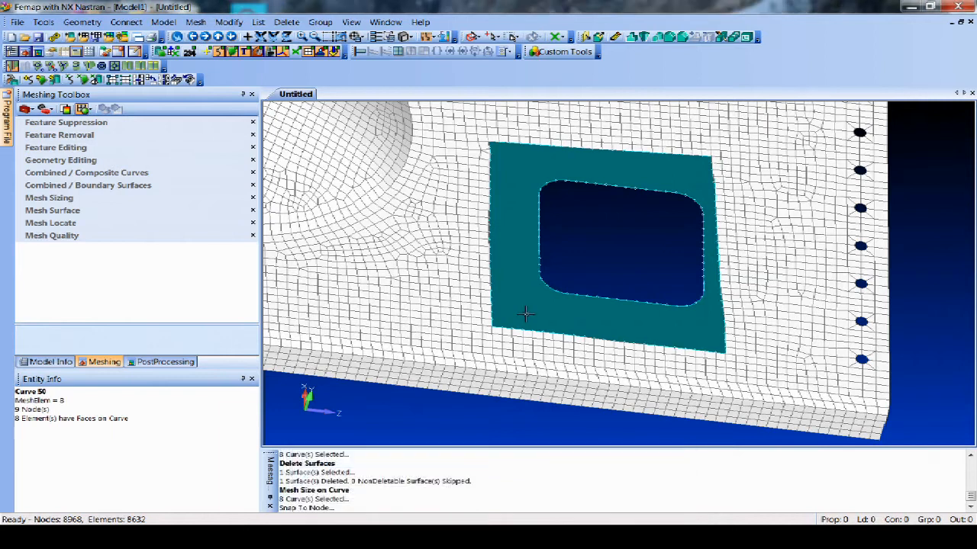
Mesh the trimmed surface with quad elements, taking PLATE Property from an existing element beside it.
{"action": "left_click", "coordinate": [196, 21]}
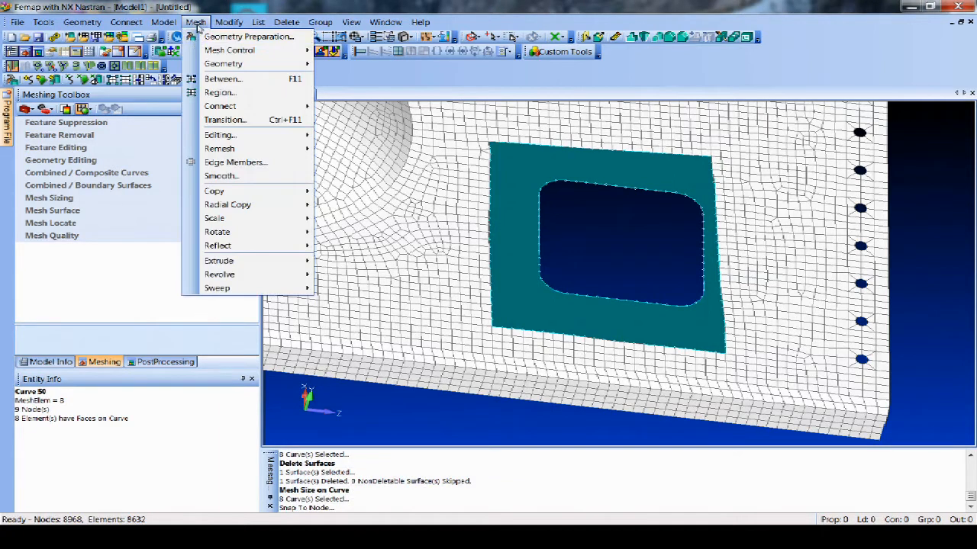
{"action": "mouse_move", "coordinate": [301, 65]}
{"action": "left_click", "coordinate": [352, 95]}
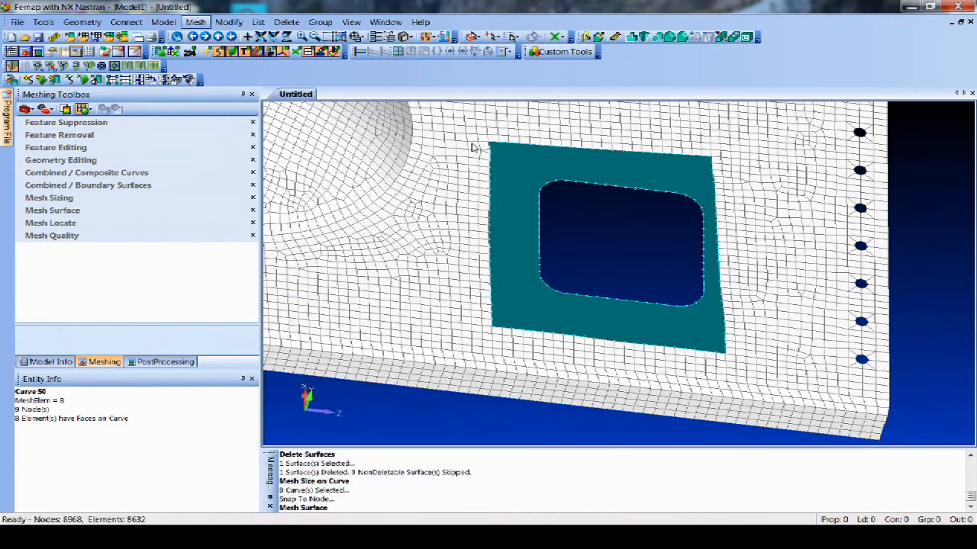
{"action": "left_click", "coordinate": [504, 155]}
{"action": "key", "text": "Return"}
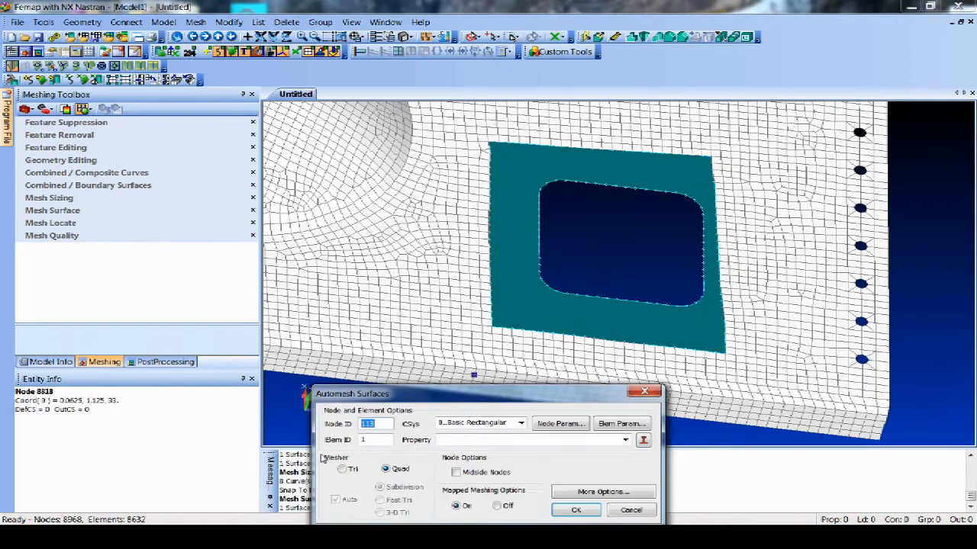
{"action": "left_click", "coordinate": [502, 440]}
{"action": "left_click", "coordinate": [460, 274]}
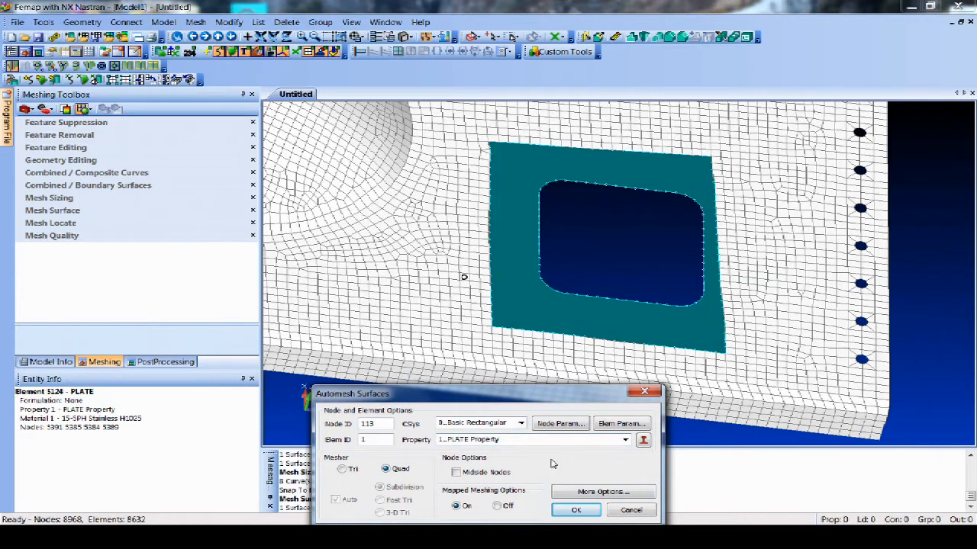
{"action": "left_click", "coordinate": [574, 510]}
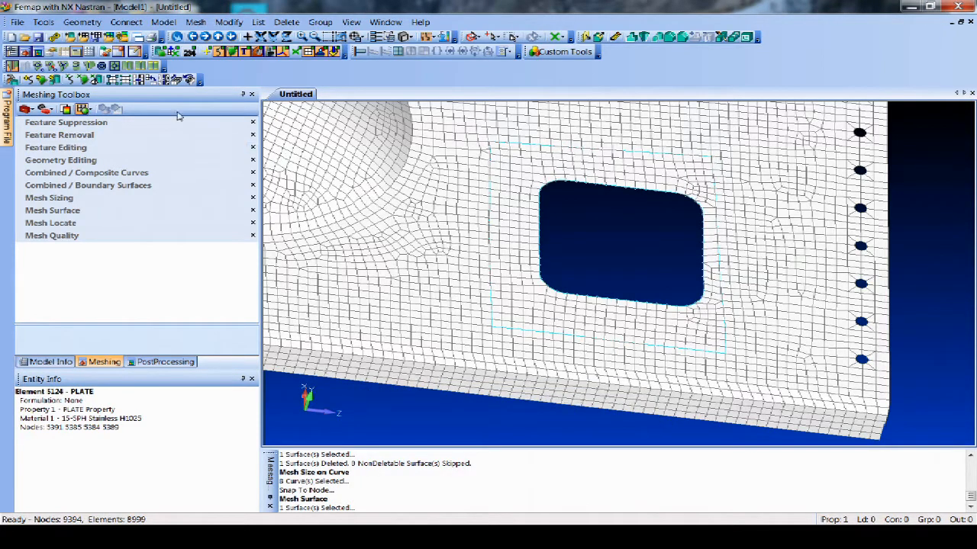
Run a coincident node check on all nodes and preview the matches at the default tolerance.
{"action": "left_click", "coordinate": [43, 23]}
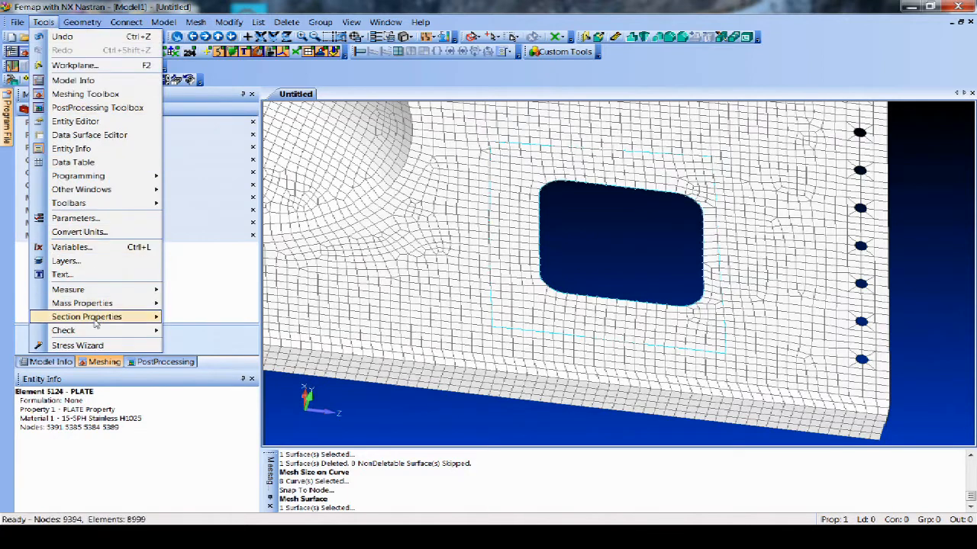
{"action": "mouse_move", "coordinate": [95, 330]}
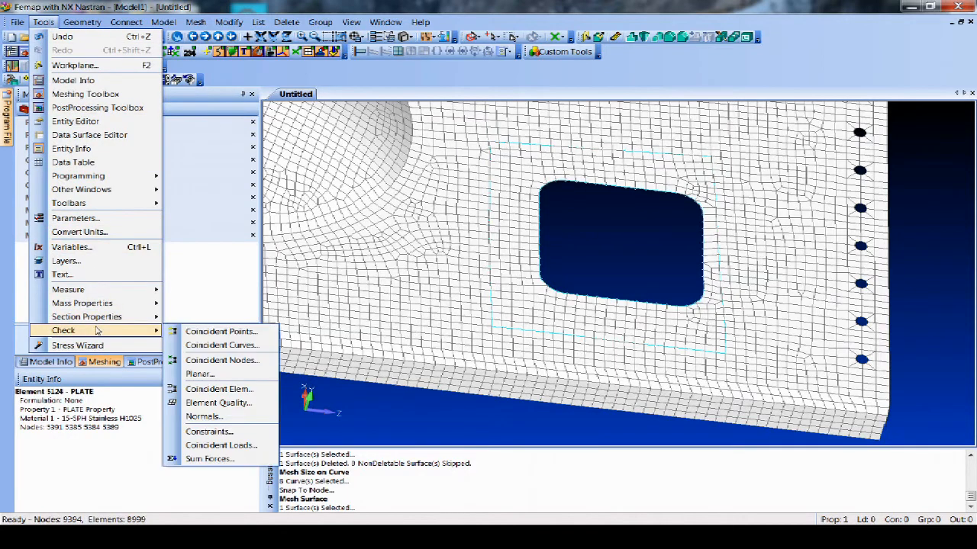
{"action": "left_click", "coordinate": [233, 361]}
{"action": "left_click", "coordinate": [557, 478]}
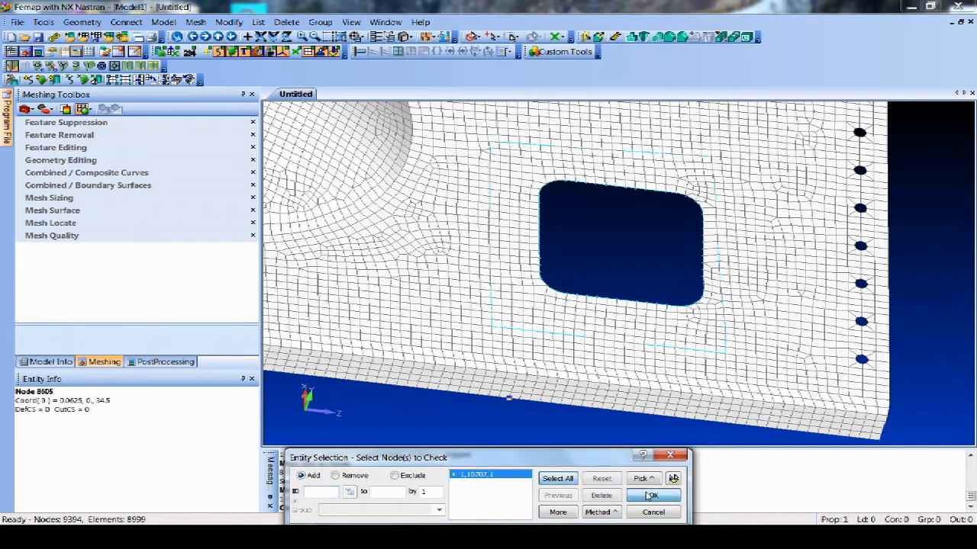
{"action": "left_click", "coordinate": [650, 496]}
{"action": "left_click", "coordinate": [431, 313]}
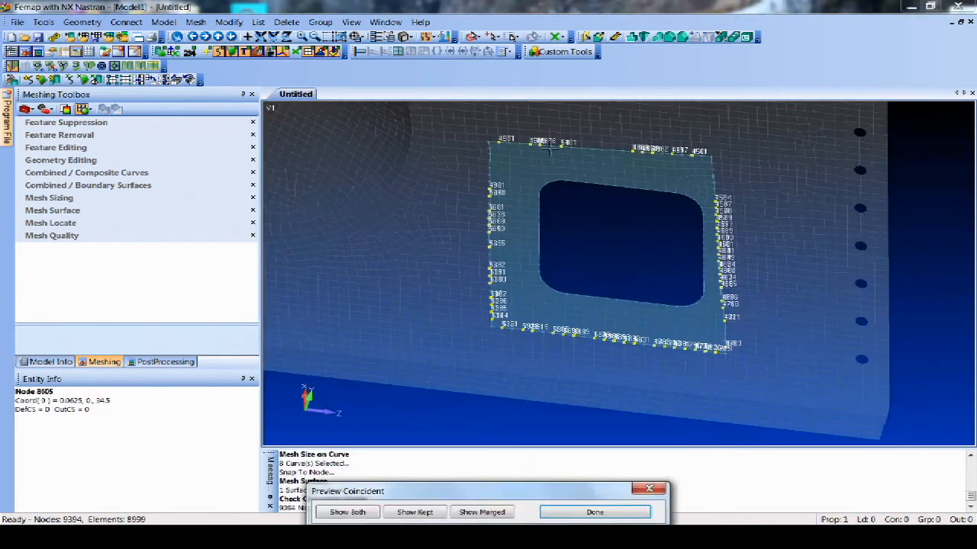
{"action": "left_click", "coordinate": [592, 514]}
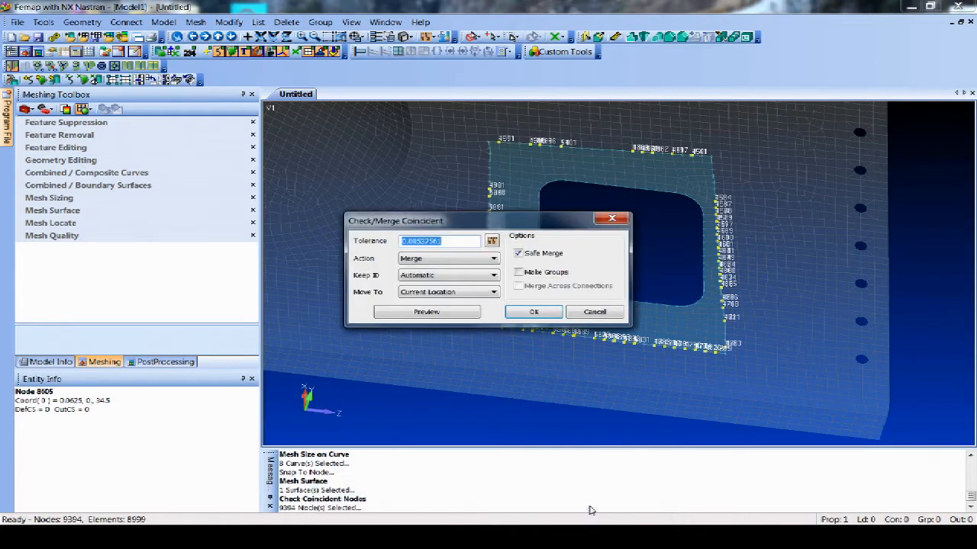
Preview the coincident nodes at tolerances of 0.05 and 0.1, and merge them using 0.1.
{"action": "type", "text": ".05"}
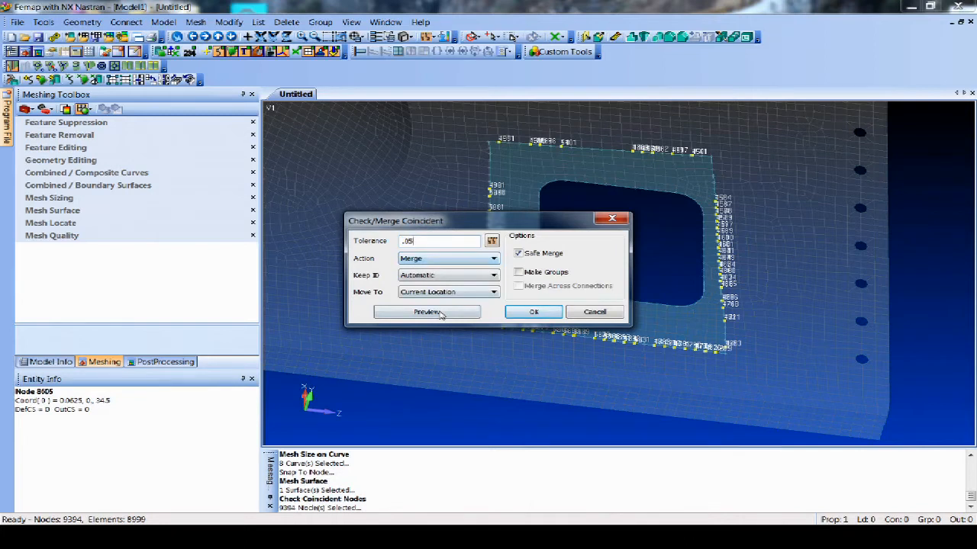
{"action": "left_click", "coordinate": [428, 312]}
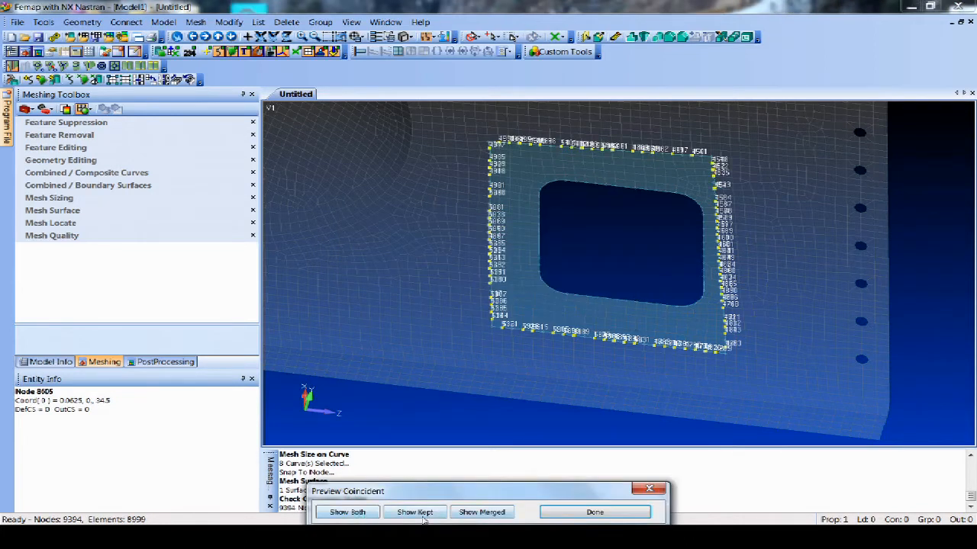
{"action": "left_click", "coordinate": [582, 515]}
{"action": "type", "text": ".1"}
{"action": "left_click", "coordinate": [439, 313]}
{"action": "left_click", "coordinate": [588, 513]}
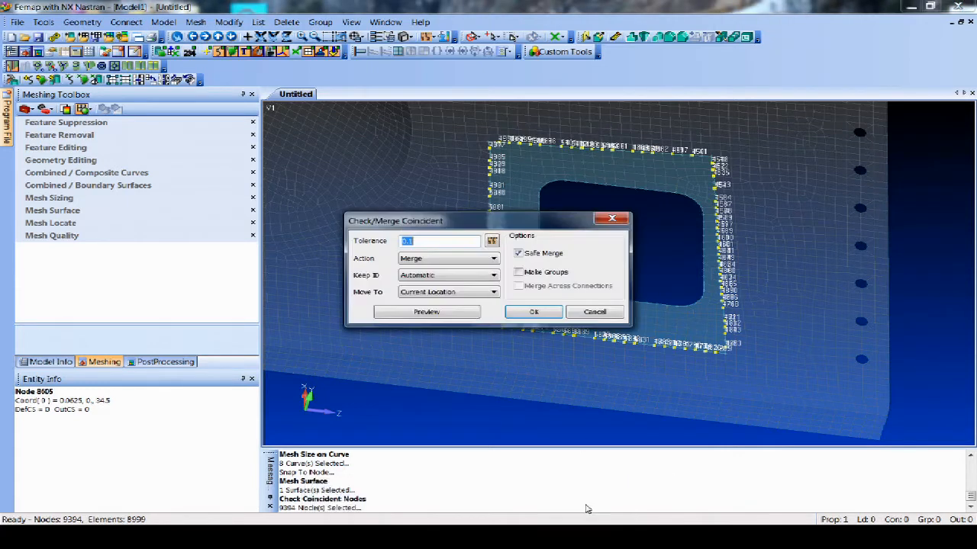
{"action": "left_click", "coordinate": [534, 313]}
Check the merged mesh in the Free Edge model style, and return to Hidden Line.
{"action": "key", "text": "F5"}
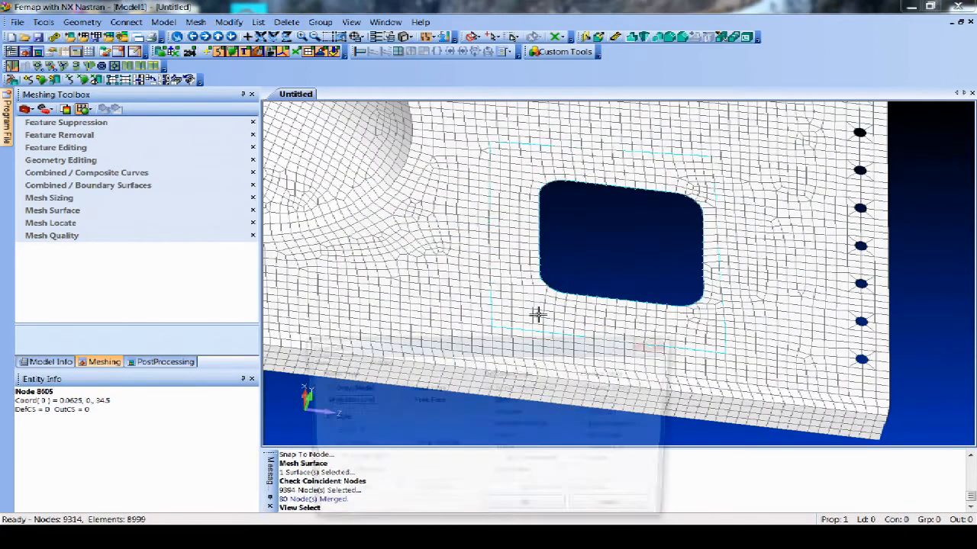
{"action": "left_click", "coordinate": [403, 388]}
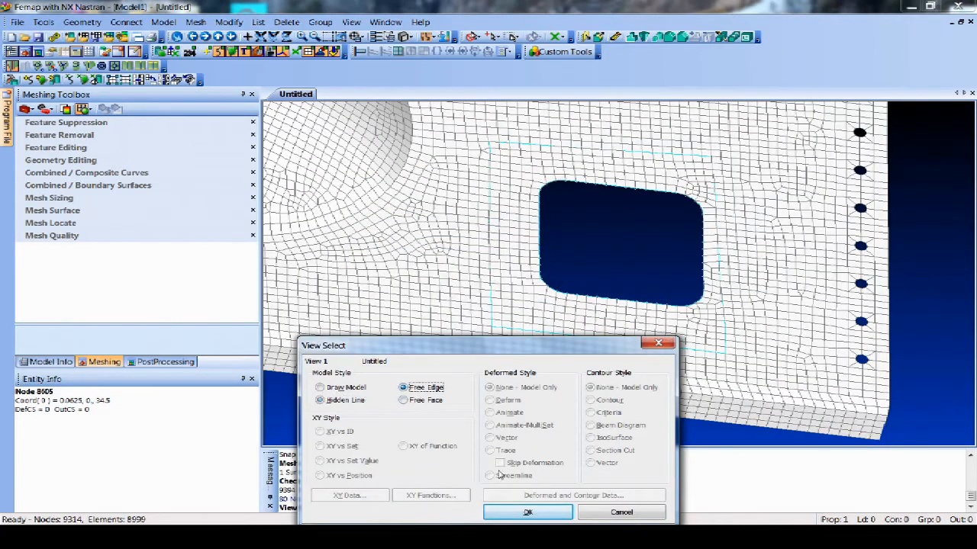
{"action": "left_click", "coordinate": [507, 513]}
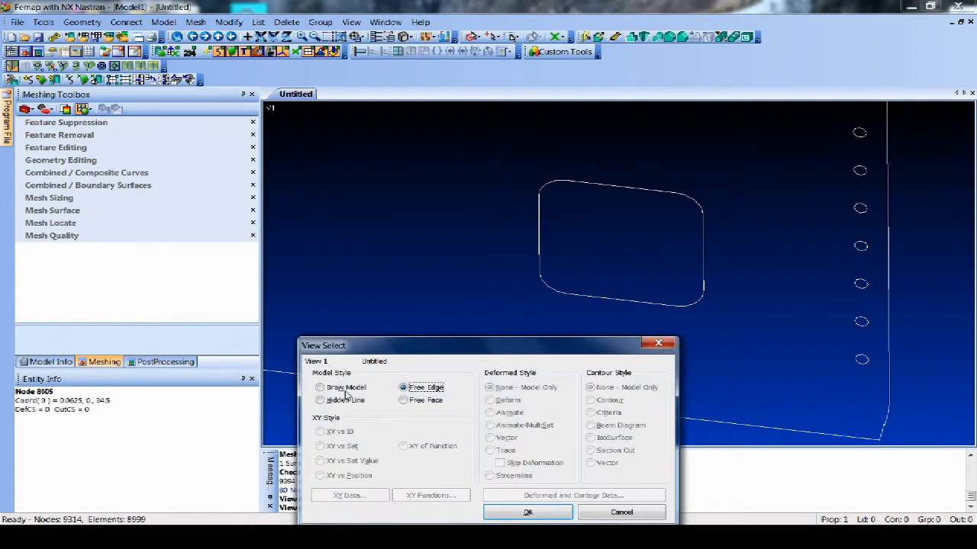
{"action": "left_click", "coordinate": [341, 401]}
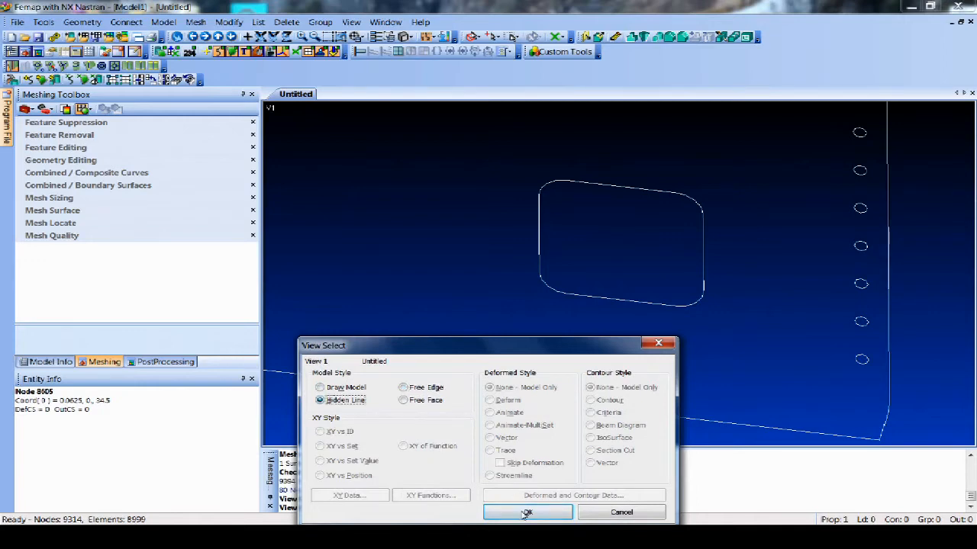
{"action": "left_click", "coordinate": [525, 512]}
Turn on the mesh quality display and examine the elements around the new cutout for poor shapes.
{"action": "scroll", "coordinate": [579, 359], "scroll_direction": "down", "scroll_amount": 3}
{"action": "middle_click_drag", "start_coordinate": [579, 358], "coordinate": [564, 286]}
{"action": "scroll", "coordinate": [564, 286], "scroll_direction": "up", "scroll_amount": 10}
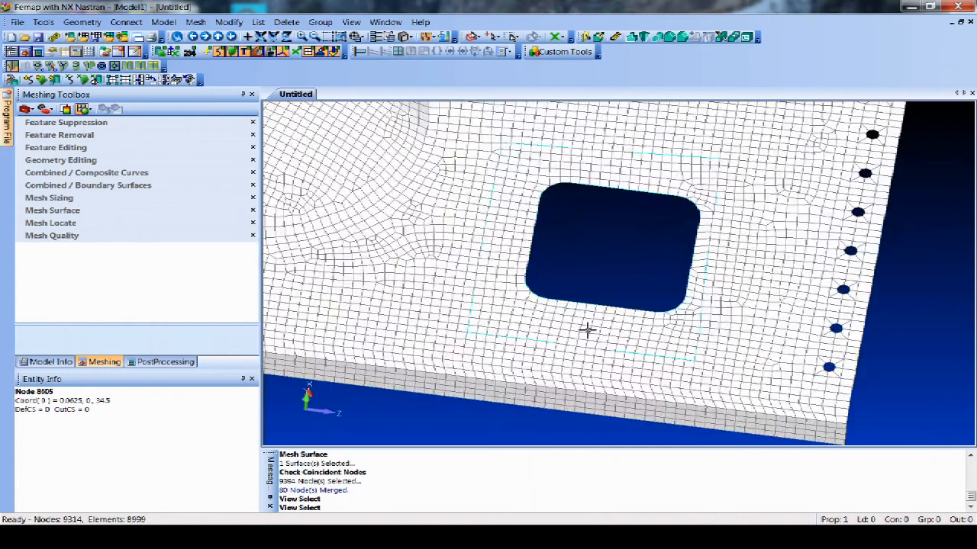
{"action": "scroll", "coordinate": [594, 266], "scroll_direction": "up", "scroll_amount": 3}
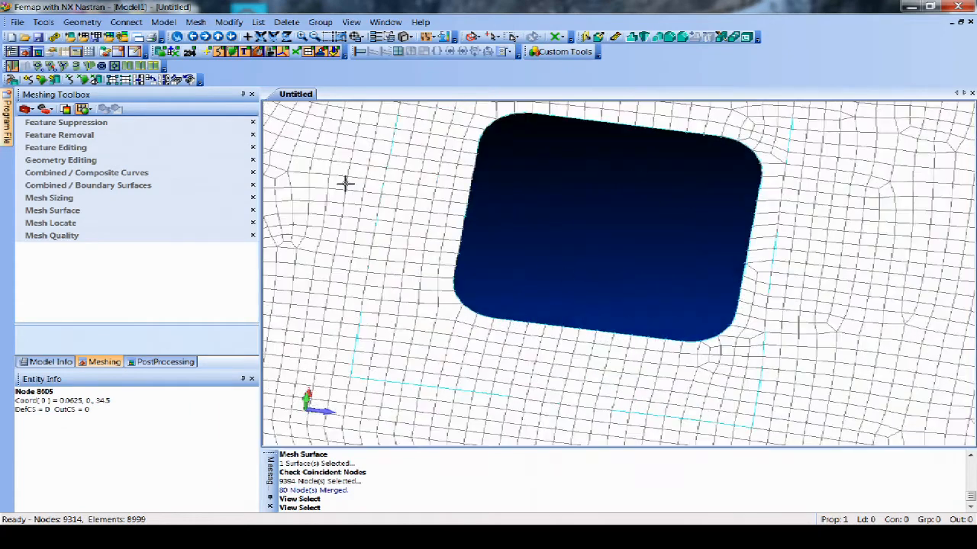
{"action": "left_click", "coordinate": [67, 110]}
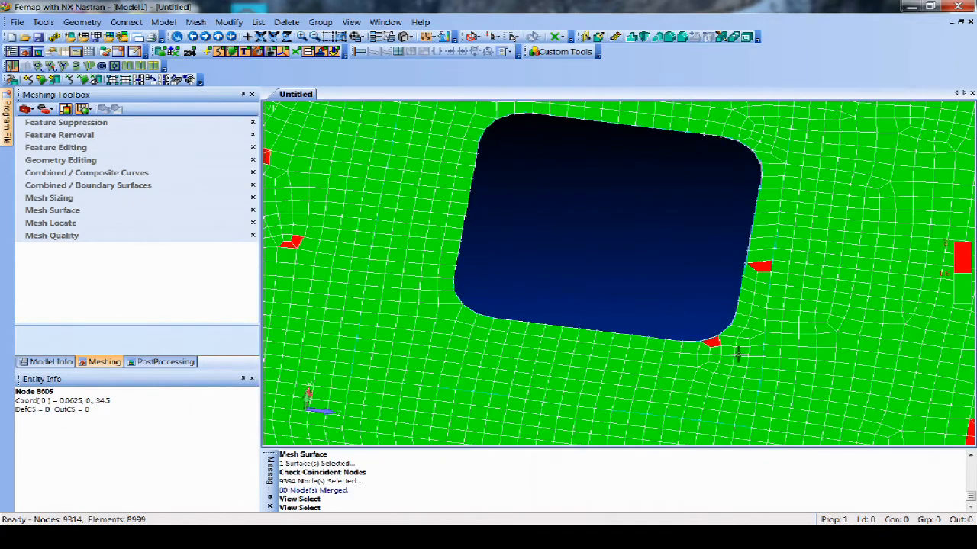
{"action": "middle_click_drag", "start_coordinate": [772, 297], "coordinate": [755, 296]}
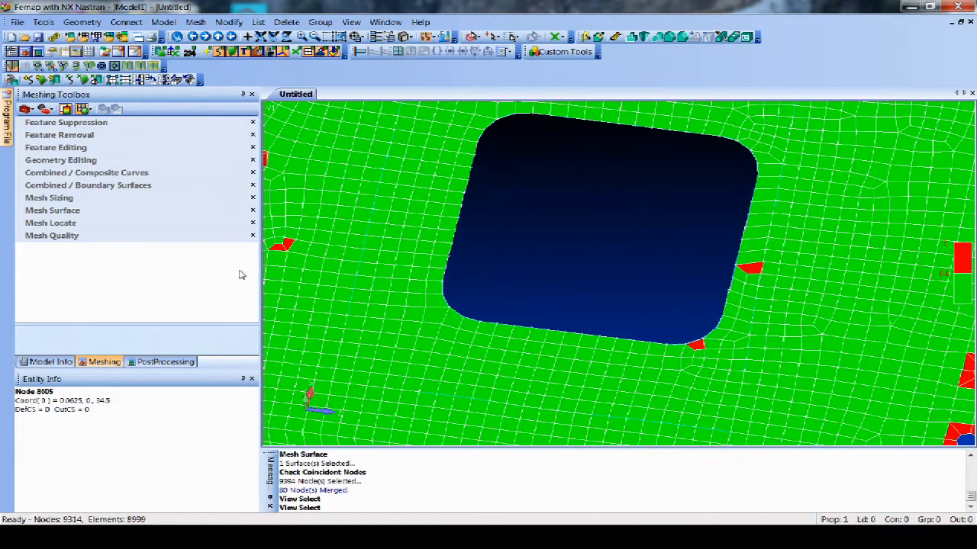
Increase the element count by 1 on the cutout's right side and lower-right corner curves with Mesh Sizing, and hide the quality display.
{"action": "left_click", "coordinate": [63, 200]}
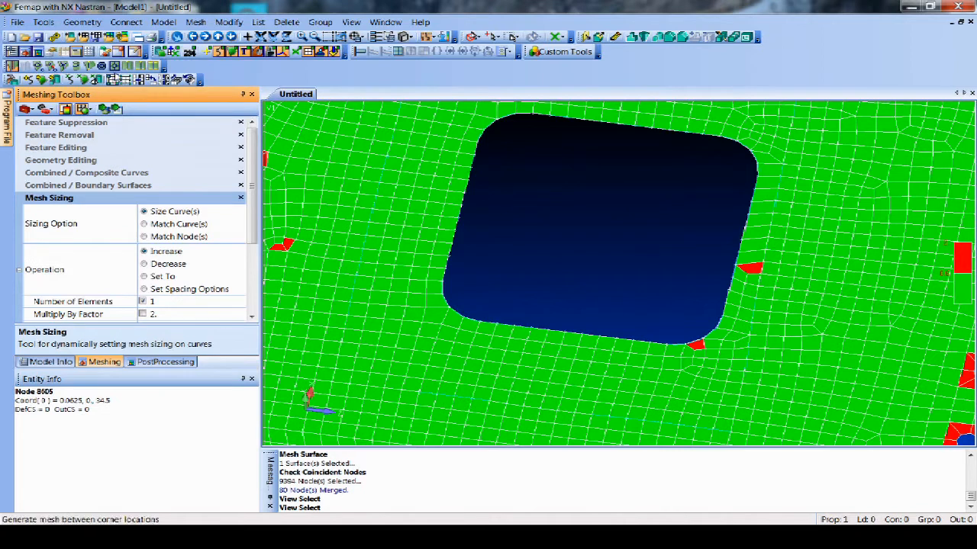
{"action": "left_click", "coordinate": [703, 260]}
{"action": "left_click", "coordinate": [701, 330]}
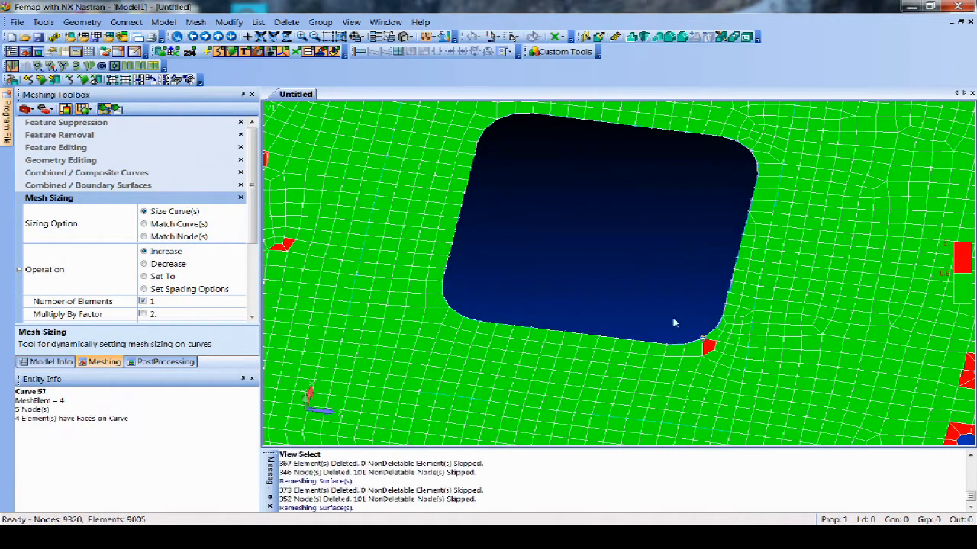
{"action": "middle_click_drag", "start_coordinate": [608, 253], "coordinate": [615, 272]}
{"action": "scroll", "coordinate": [618, 235], "scroll_direction": "down", "scroll_amount": 4}
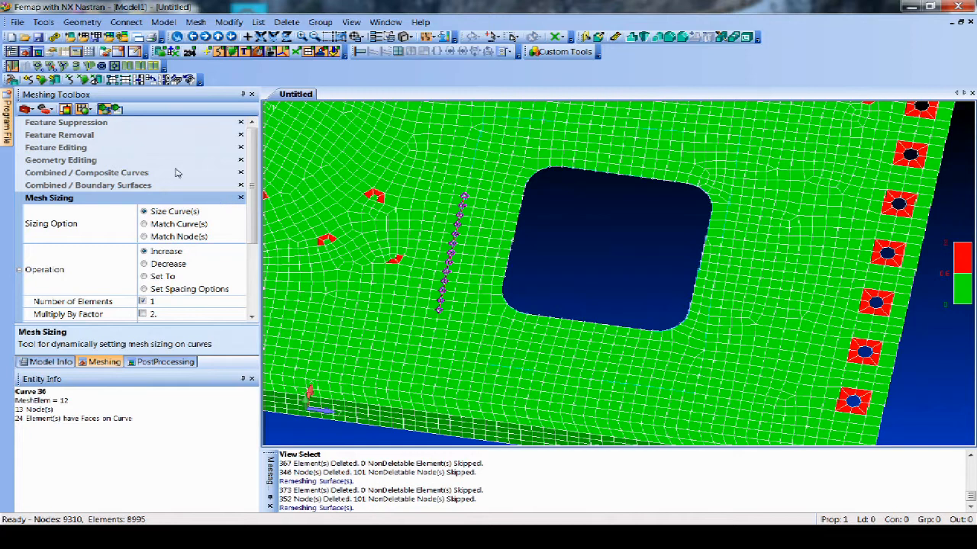
{"action": "left_click", "coordinate": [106, 110]}
Recheck the remeshed patch in the Free Edge model style and restore the Hidden Line display.
{"action": "key", "text": "F5"}
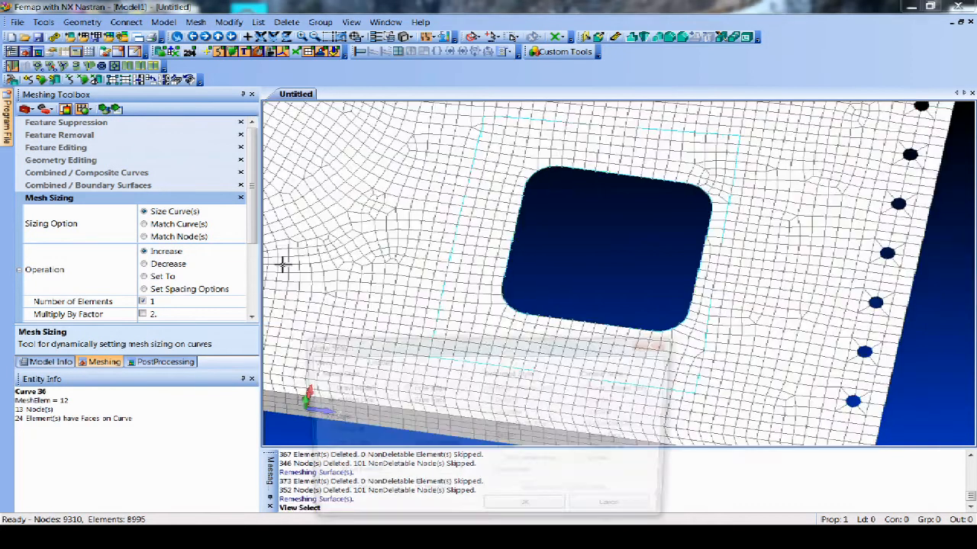
{"action": "left_click", "coordinate": [420, 388]}
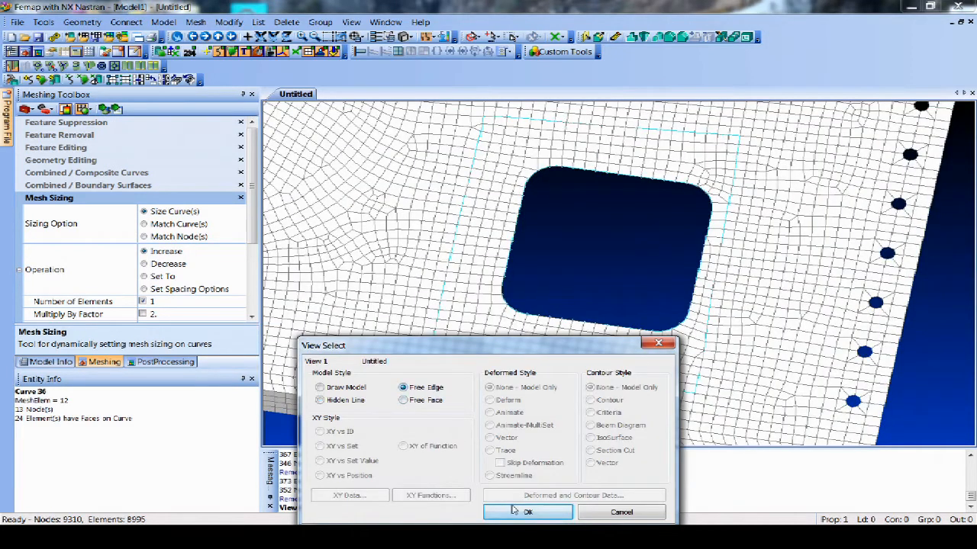
{"action": "left_click", "coordinate": [519, 511]}
{"action": "key", "text": "F5"}
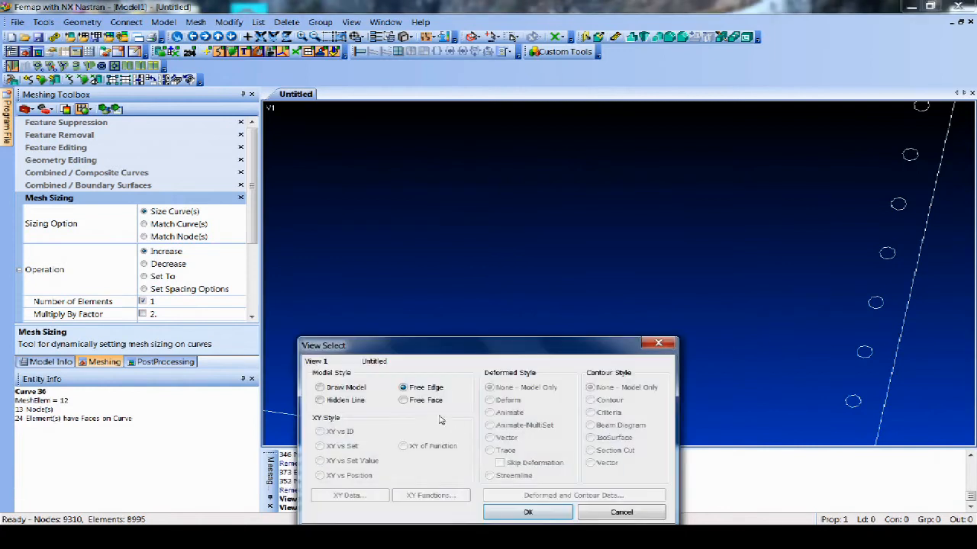
{"action": "left_click", "coordinate": [343, 389]}
{"action": "left_click", "coordinate": [518, 509]}
{"action": "scroll", "coordinate": [562, 328], "scroll_direction": "down", "scroll_amount": 2}
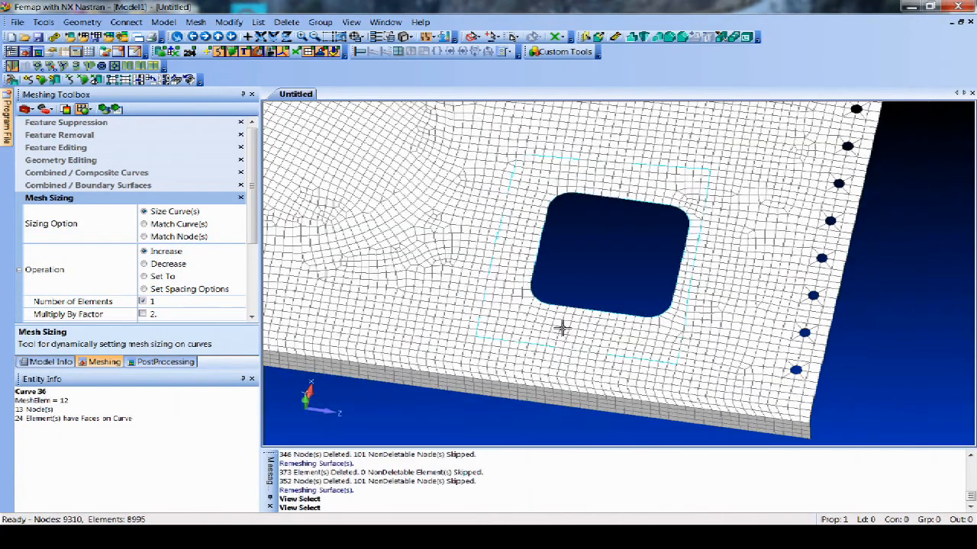